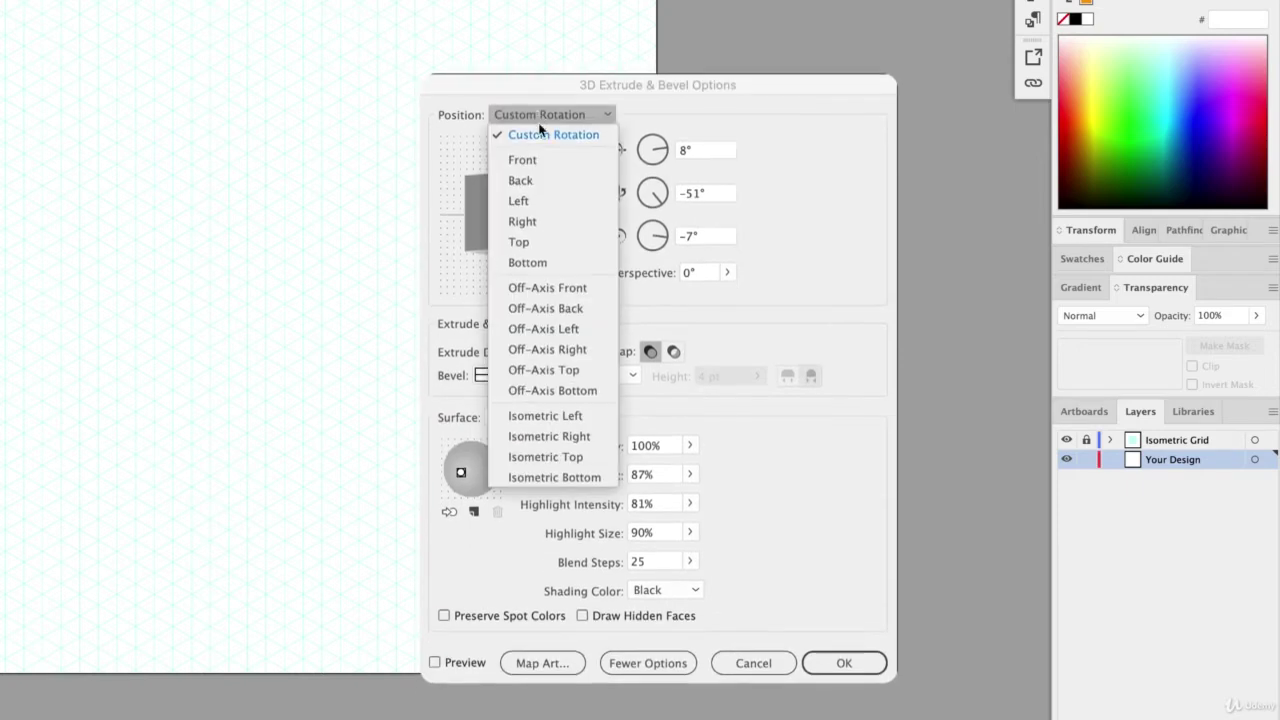
- Configure the 3D Extrude & Bevel effect with the Isometric Left position, a higher light source and an adjusted extrude depth
left_click(551, 414)
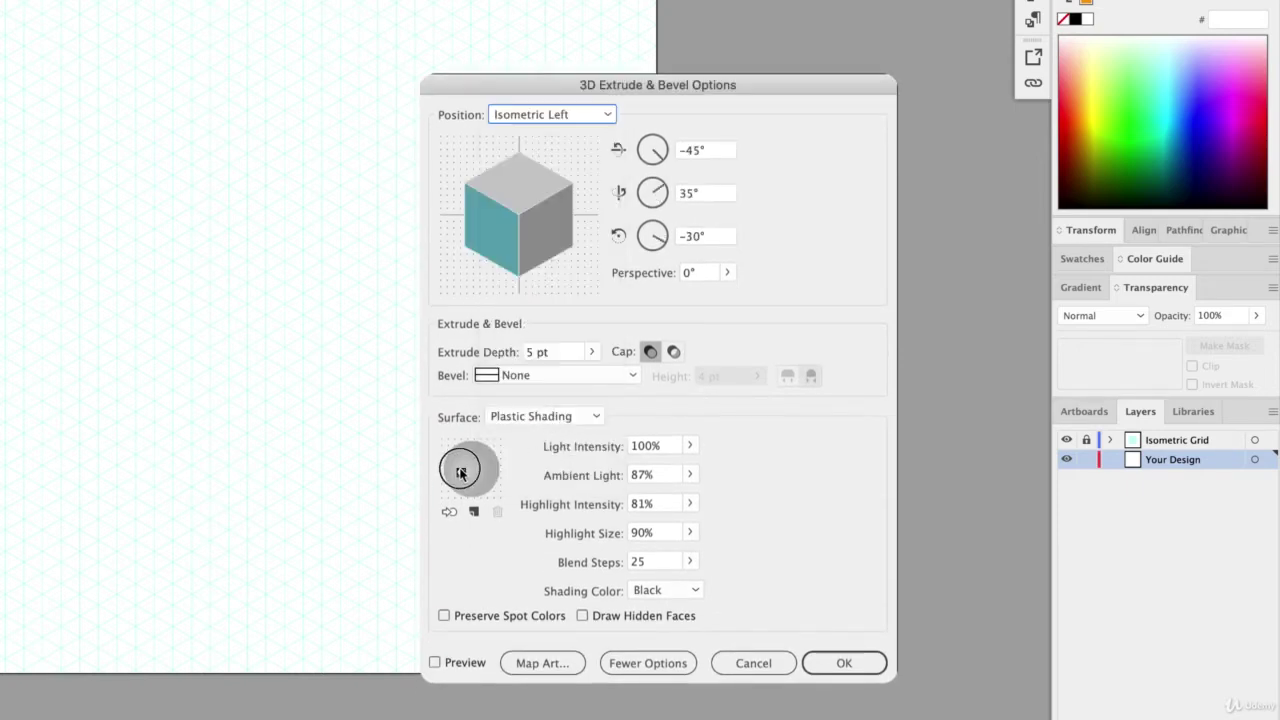
mouse_move(477, 467)
left_mouse_down()
mouse_move(483, 452)
mouse_move(480, 474)
mouse_move(466, 447)
mouse_move(465, 464)
left_mouse_up()
left_click(593, 352)
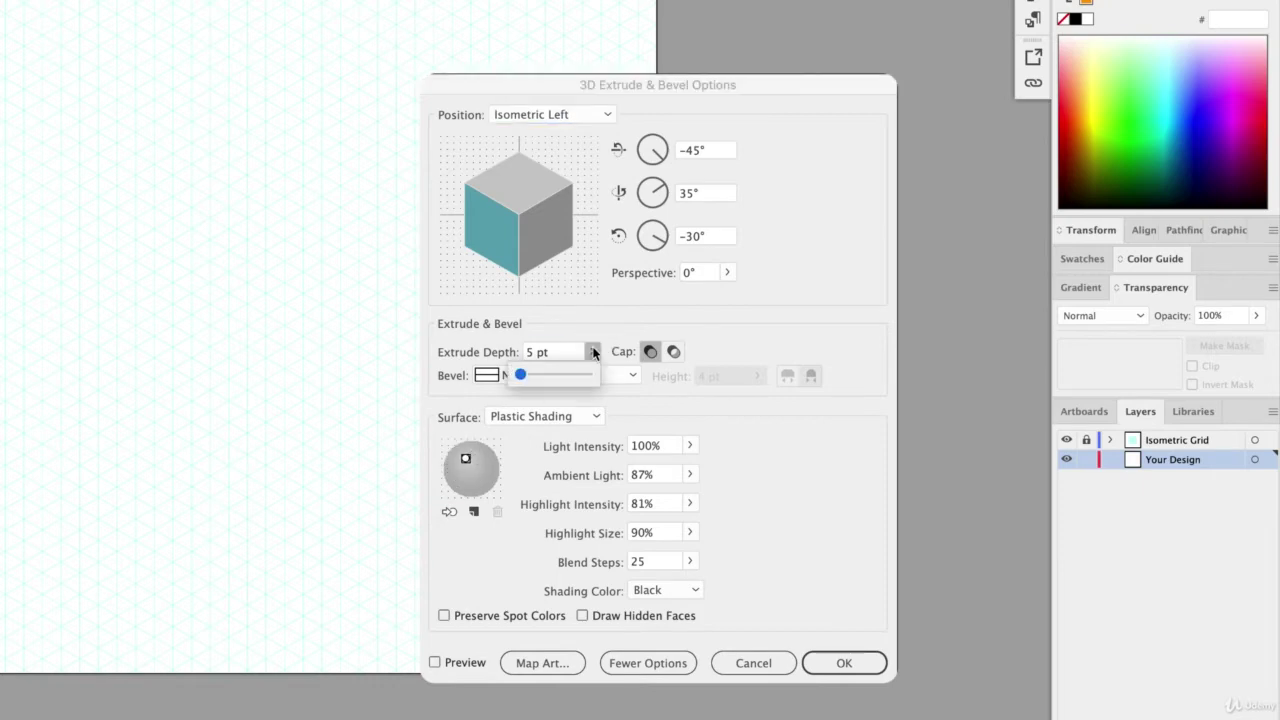
left_click_drag(524, 378, 526, 374)
key("Return")
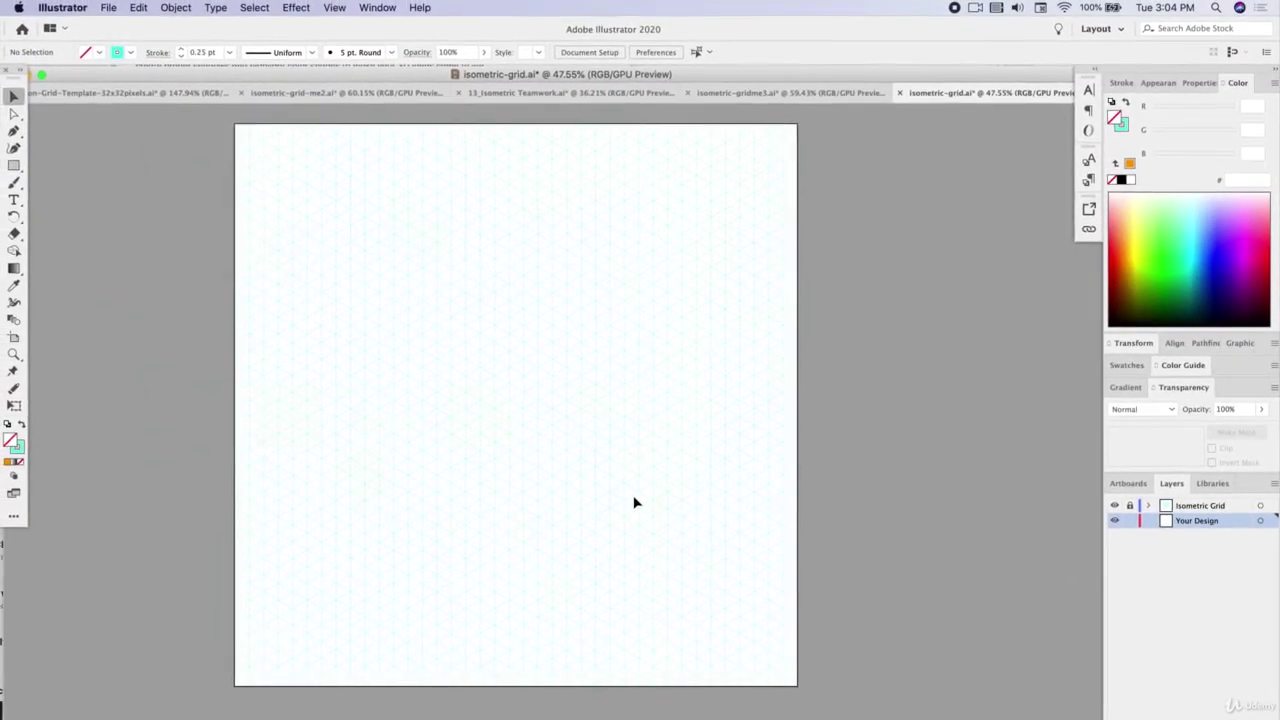
- Choose the Pen tool and turn on Smart Guides for drawing on the isometric grid
scroll(502, 472, "up", 5)
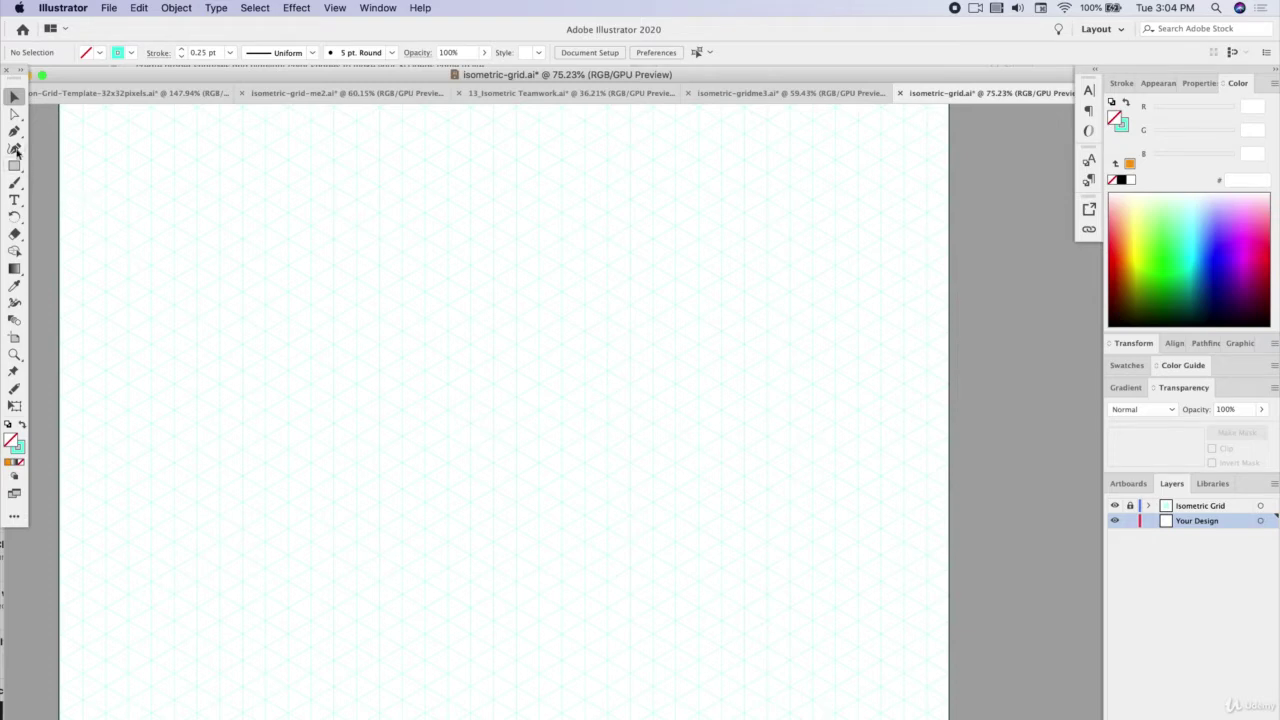
left_click_drag(14, 131, 60, 132)
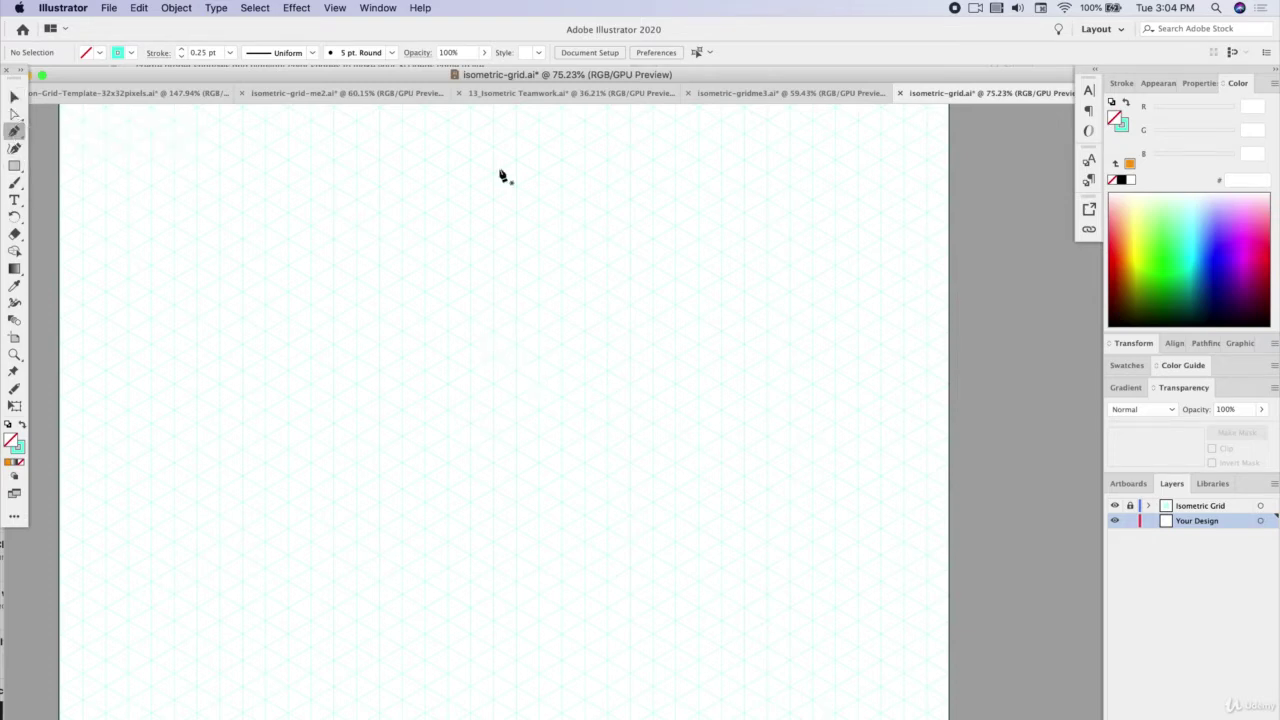
left_click(335, 8)
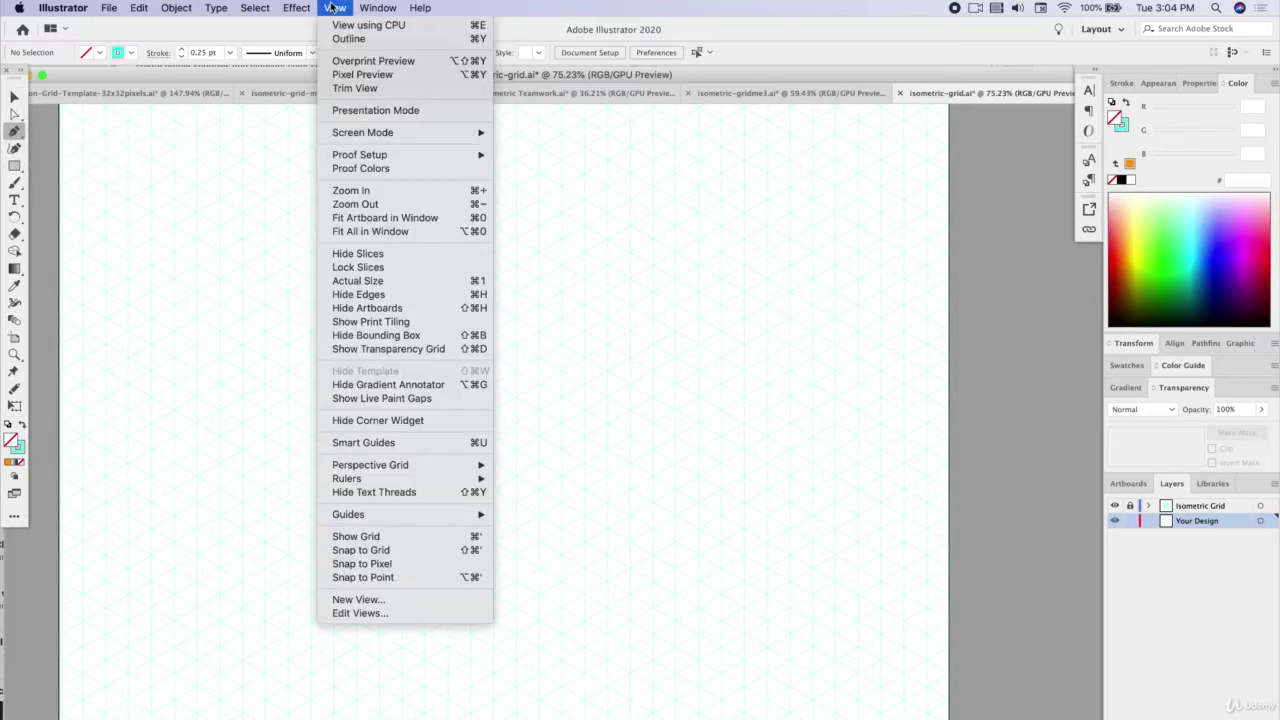
left_click(399, 443)
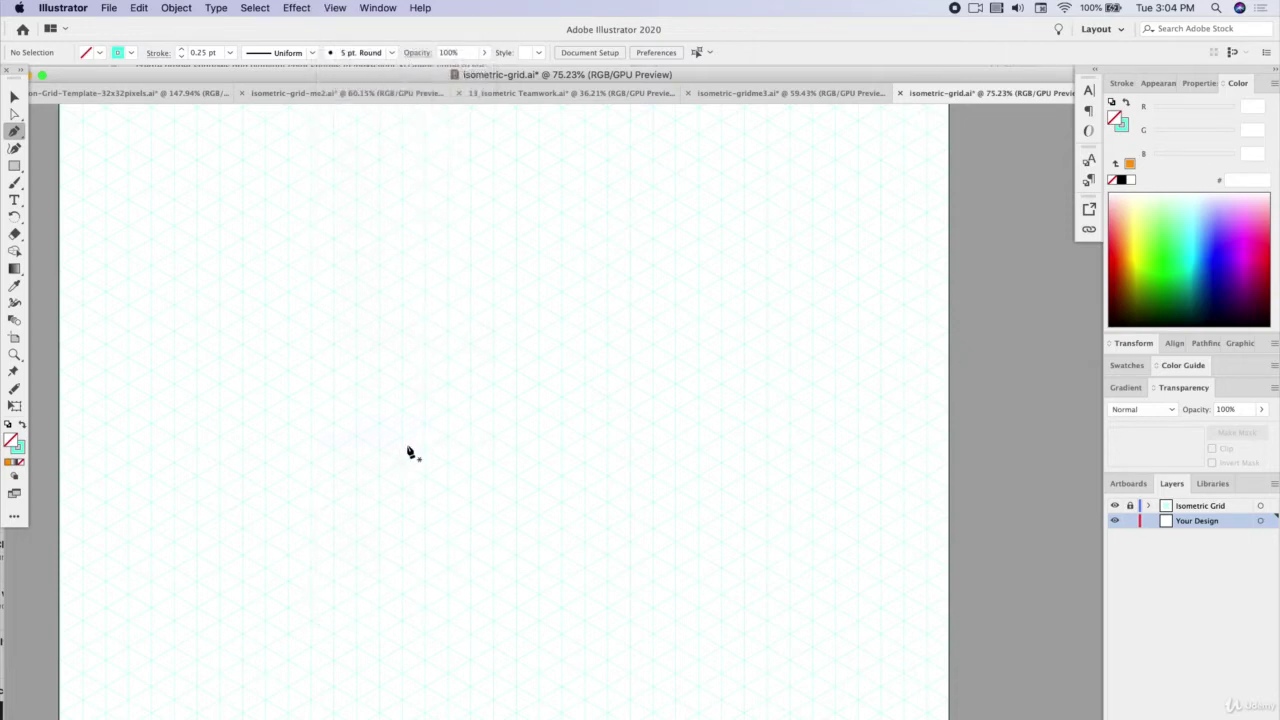
- Draw a closed four-cornered floor shape along the isometric grid with the Pen tool and swap its stroke colour to the fill
left_click(425, 686)
left_click(106, 502)
left_click(331, 320)
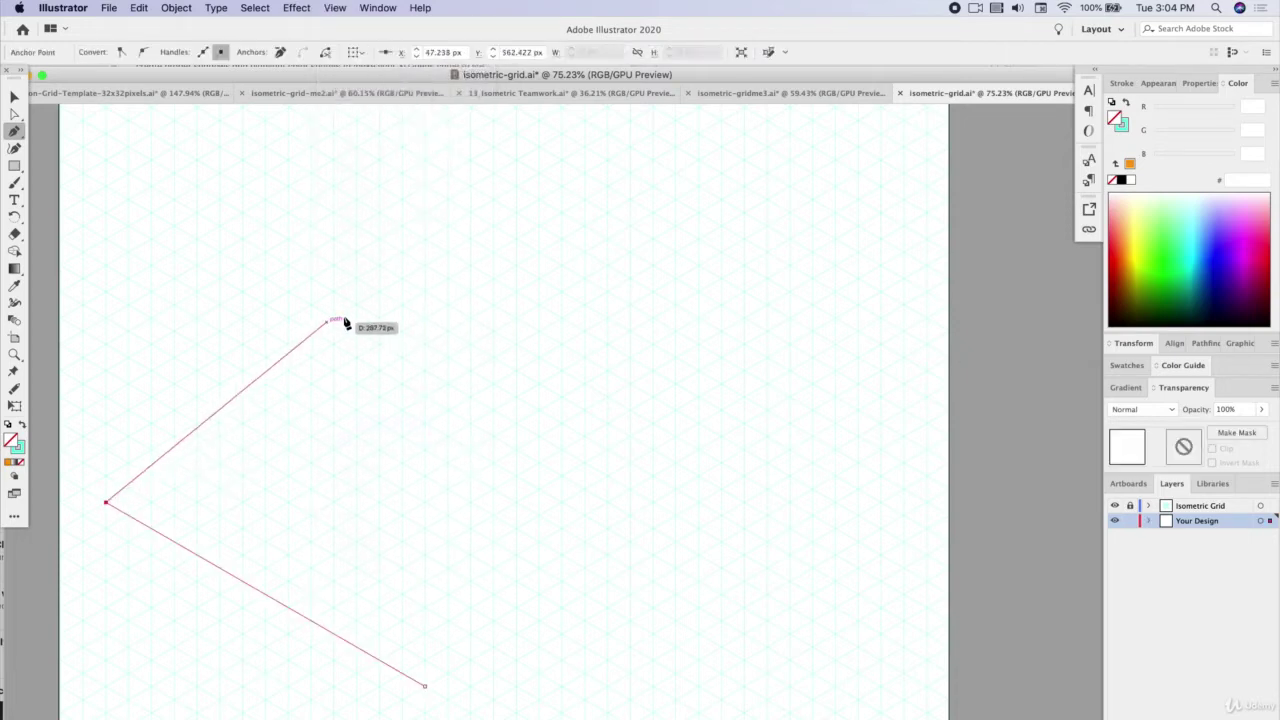
left_click(493, 281)
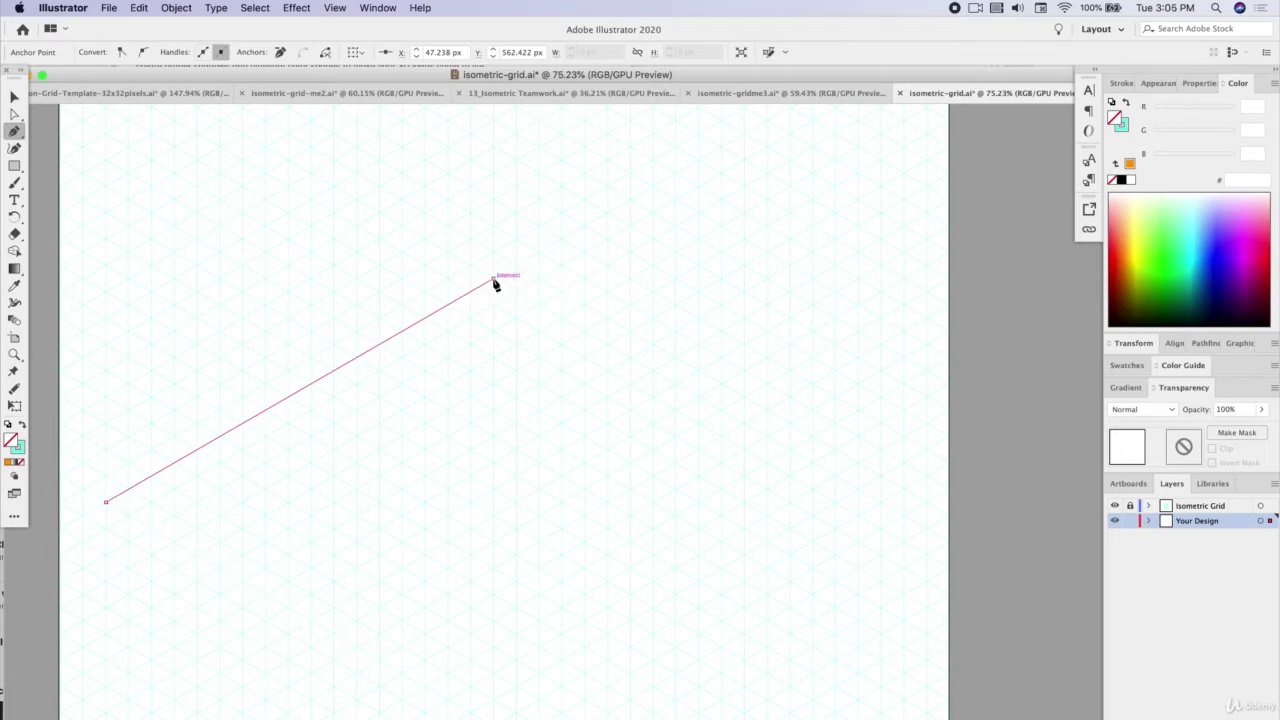
left_click(790, 449)
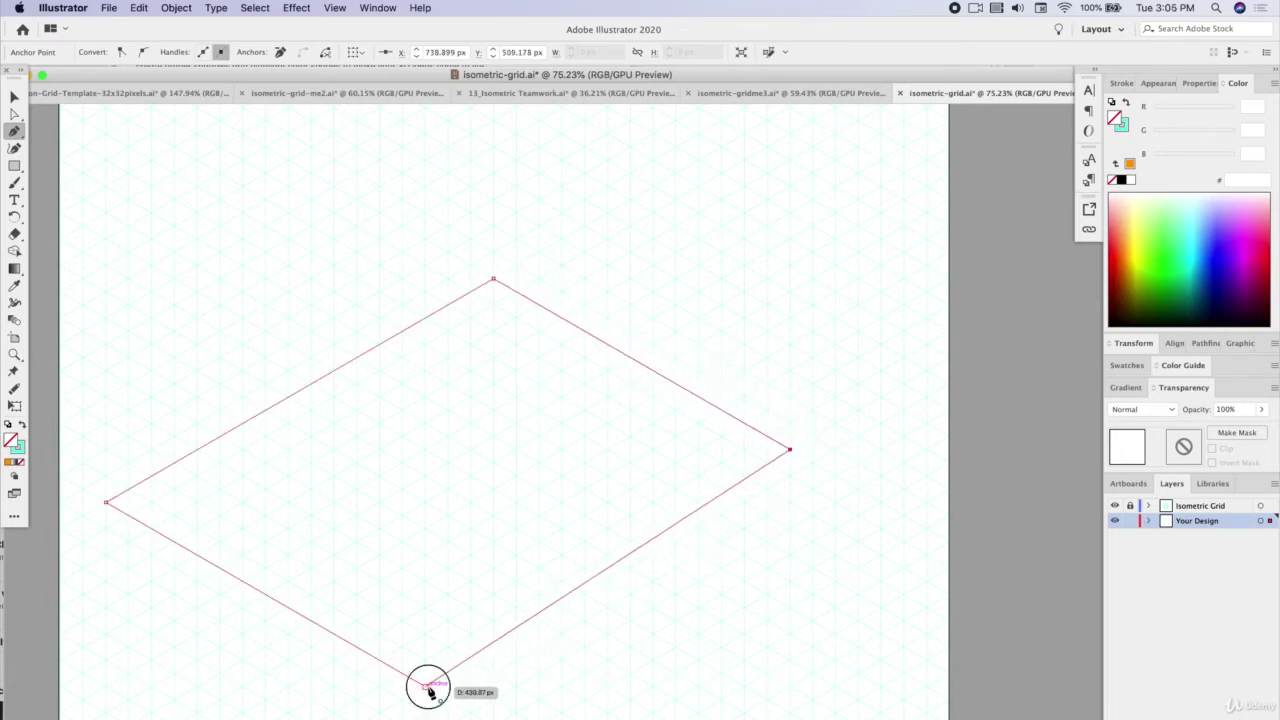
left_click(426, 687)
left_click(22, 425)
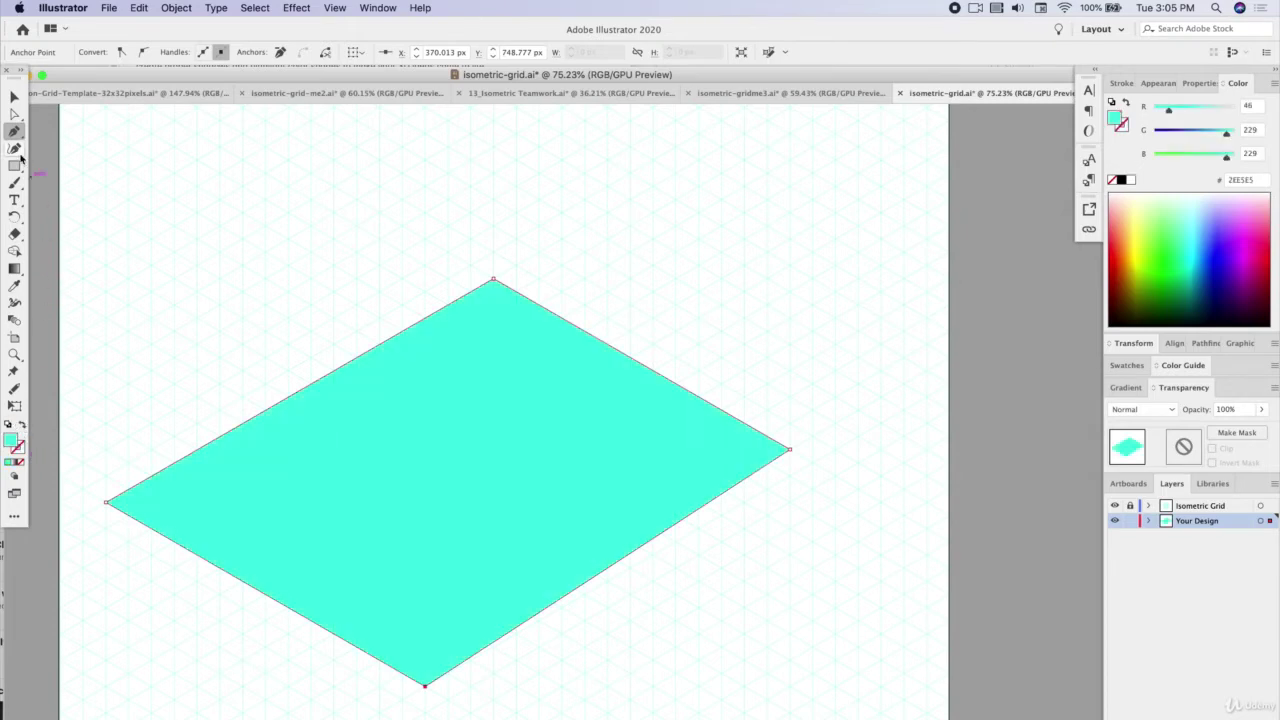
- Align the floor shape's corners to the isometric grid, making it about 783 px wide and 453 px high, and fill it with blue 0019EE
left_click(19, 115)
left_click_drag(494, 280, 516, 240)
left_click_drag(790, 449, 835, 423)
left_click_drag(106, 503, 128, 488)
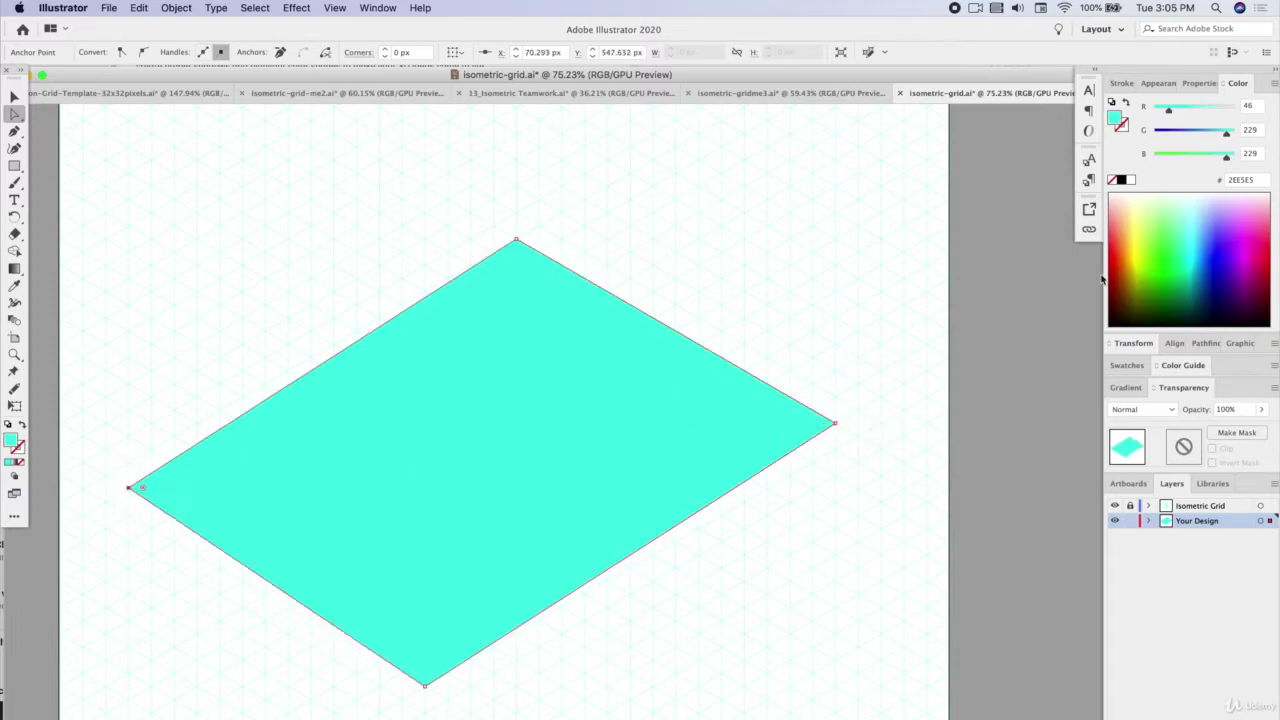
left_click(1218, 257)
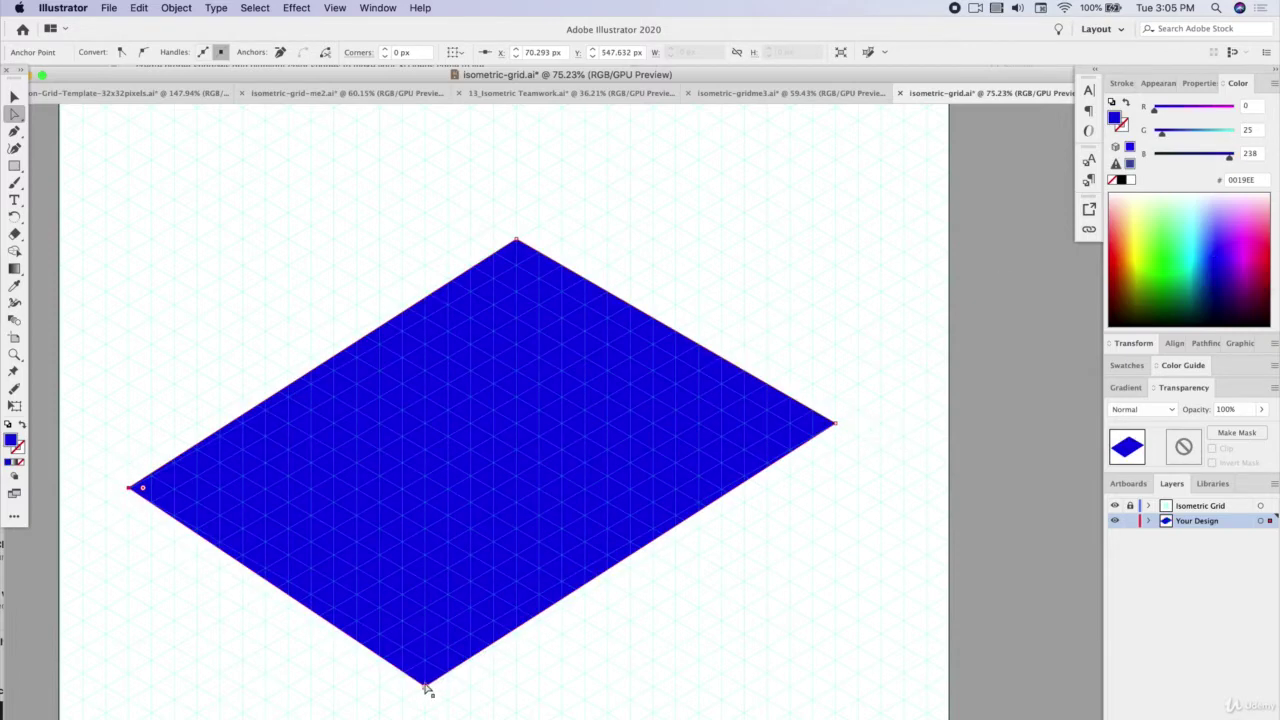
left_click_drag(426, 688, 449, 674)
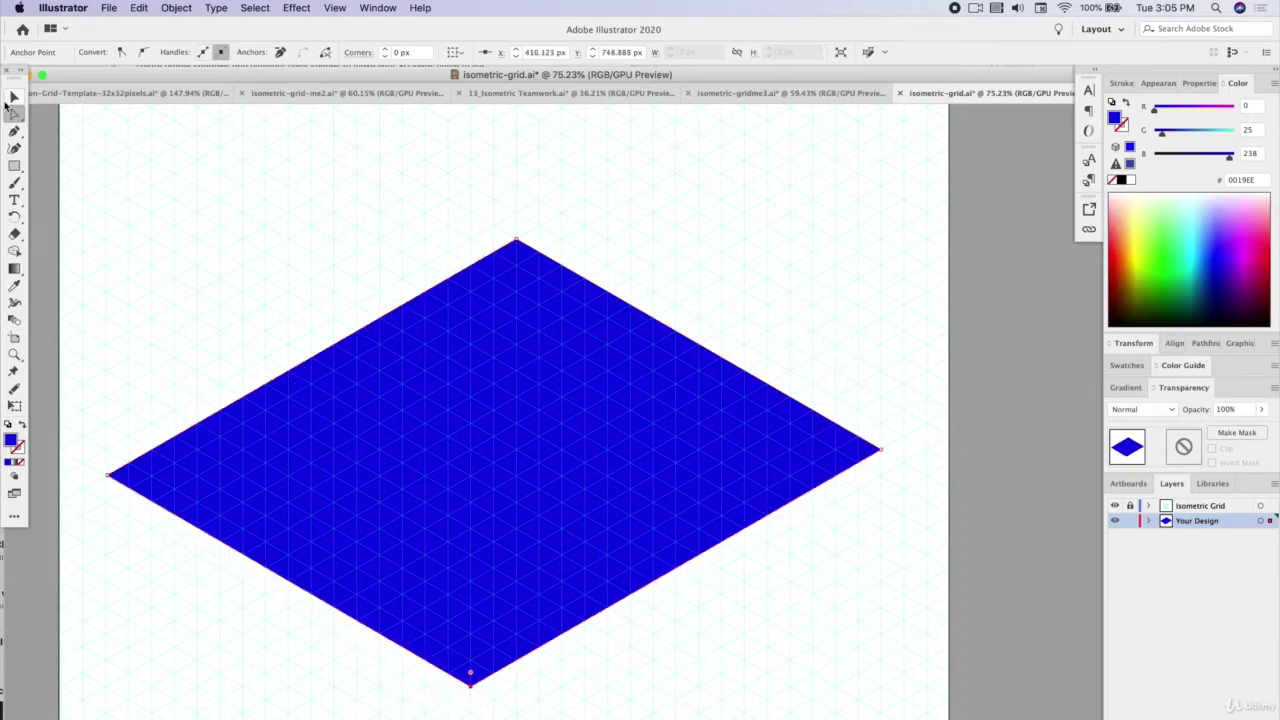
key("v")
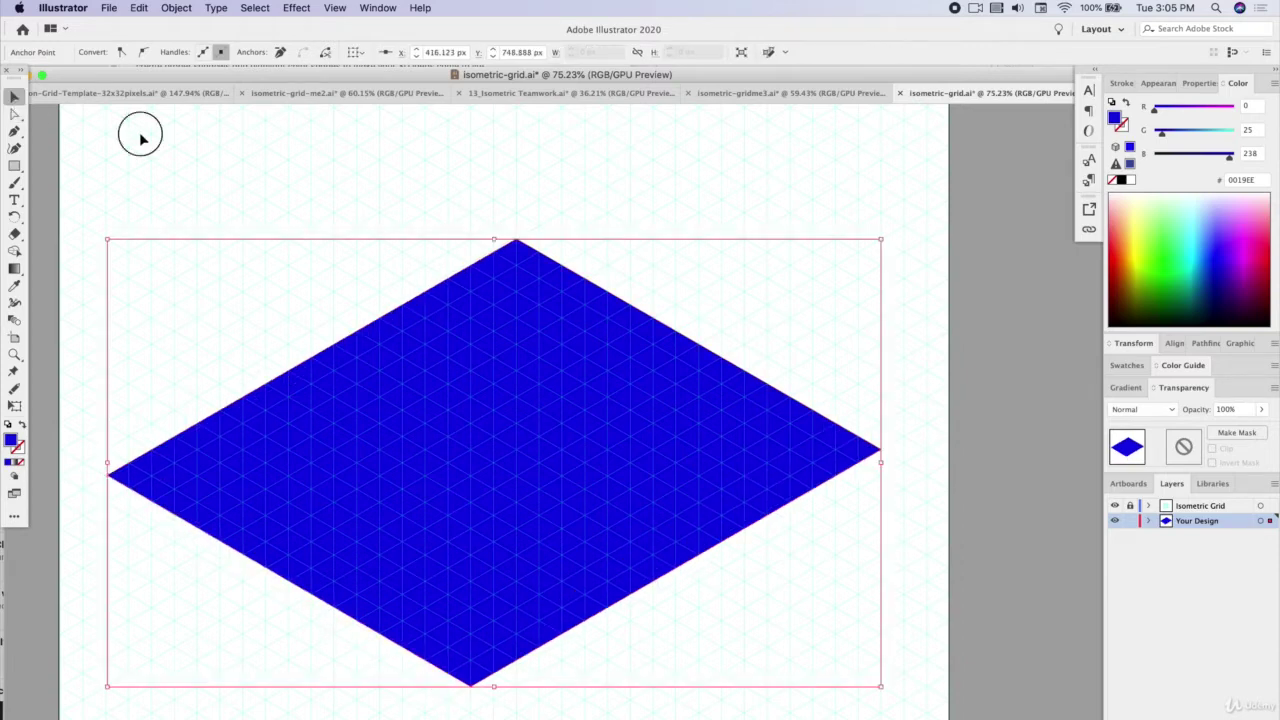
left_click(141, 137)
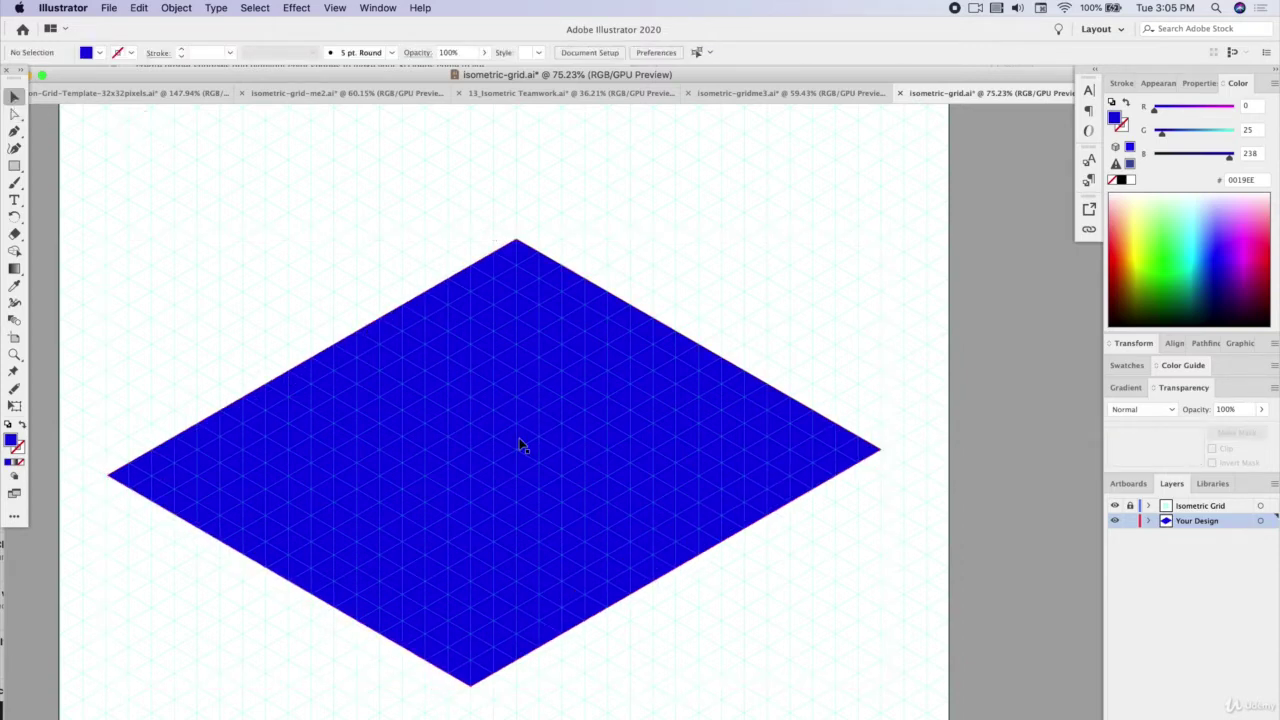
- Draw a thin side face about 14 to 16 px thick beneath the floor's lower-left edge with the Pen tool
scroll(374, 532, "down", 5)
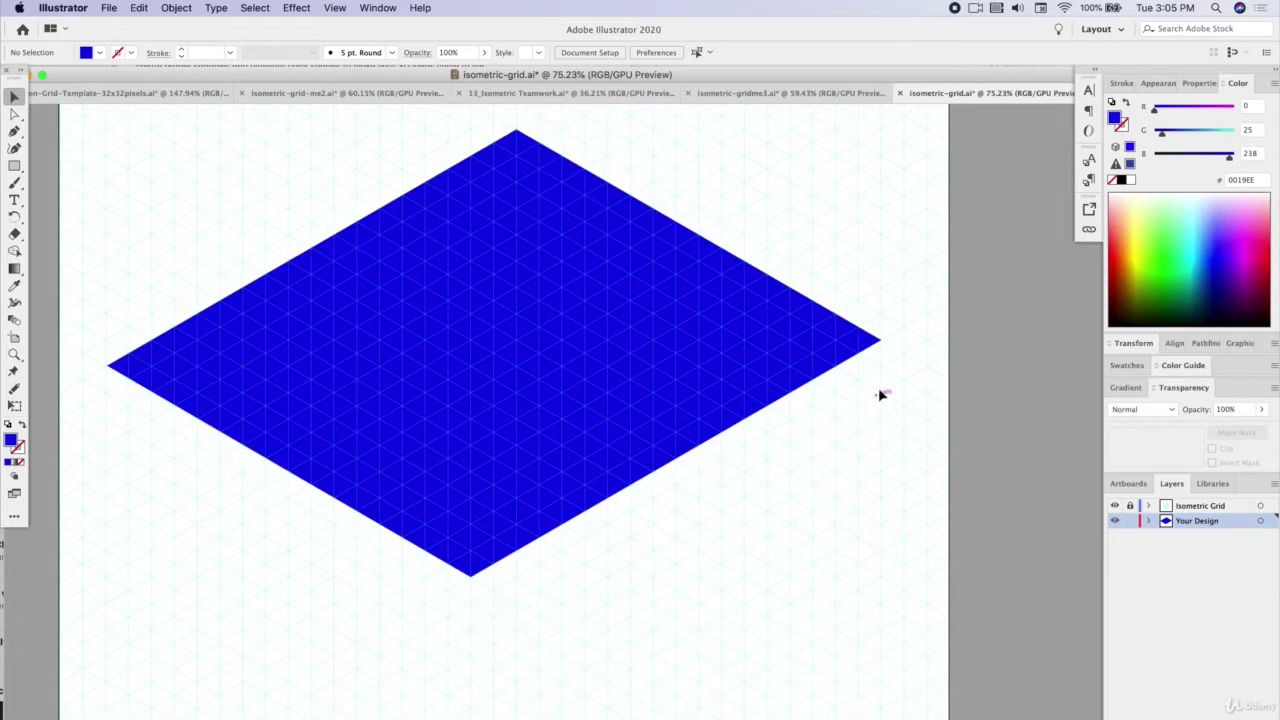
left_click(14, 131)
scroll(143, 468, "up", 2)
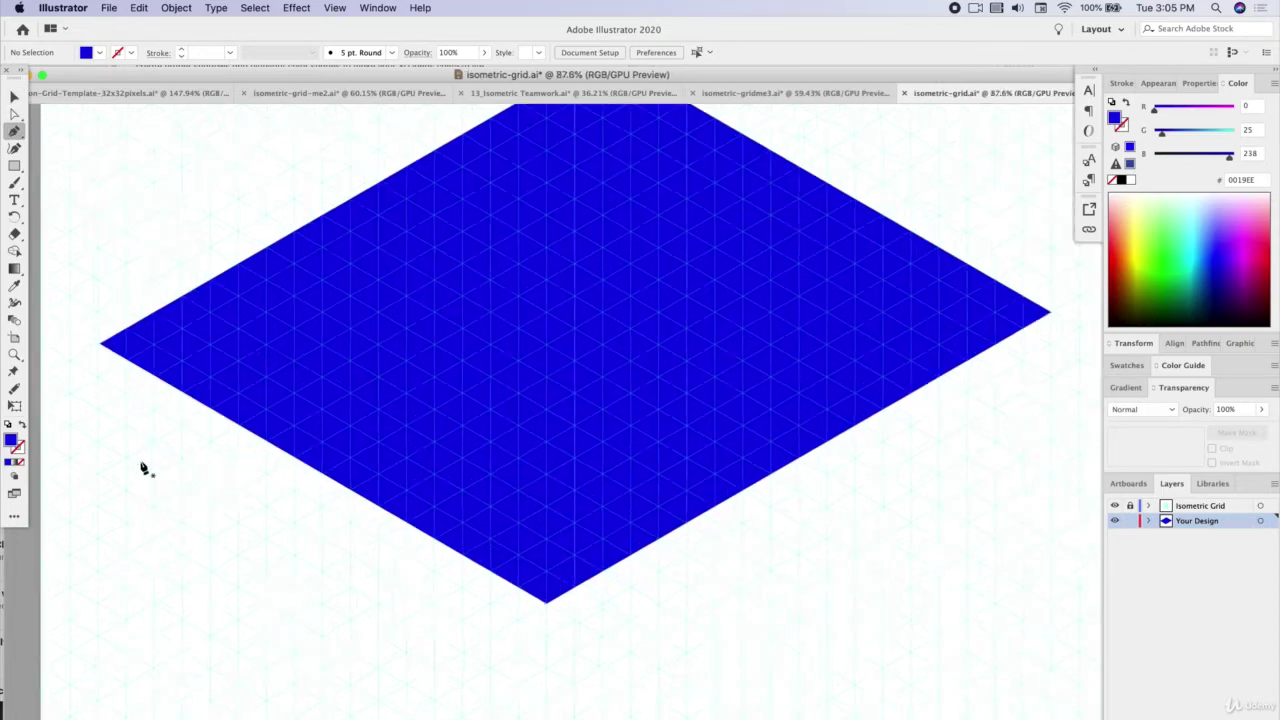
scroll(143, 468, "up", 2)
scroll(140, 463, "left", 3)
left_click(135, 305)
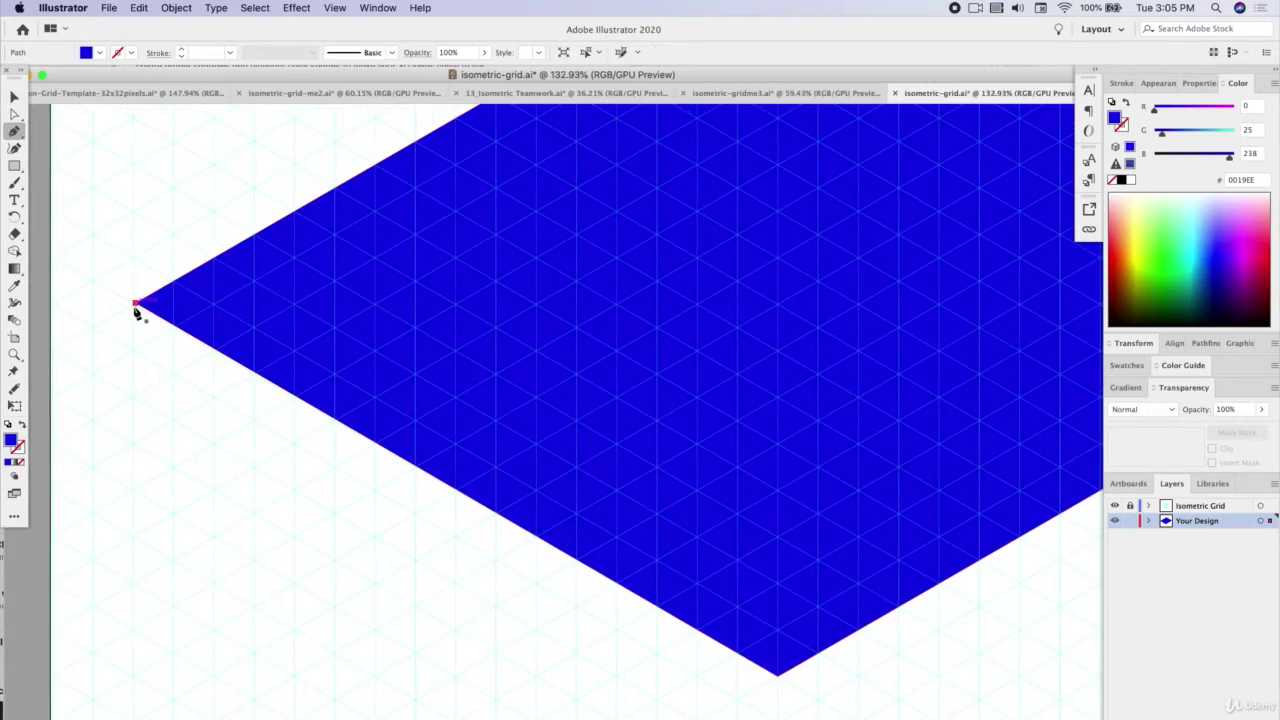
left_click(135, 330)
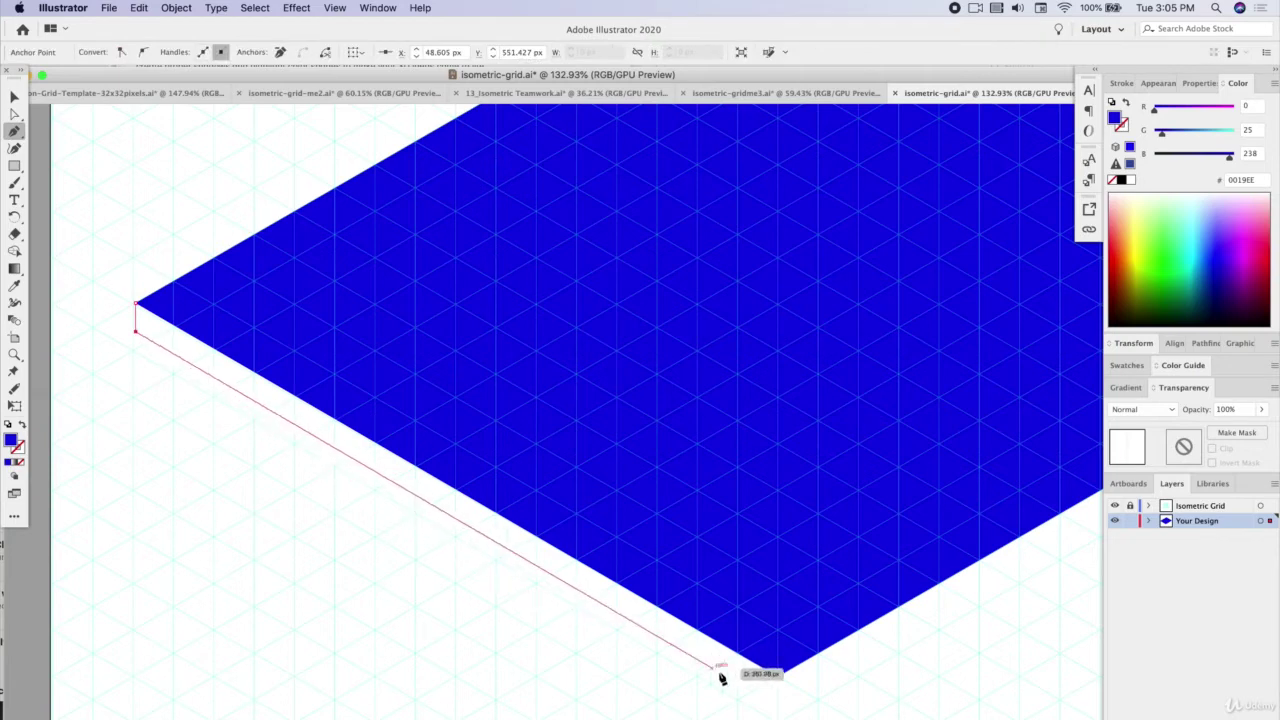
left_click(778, 695)
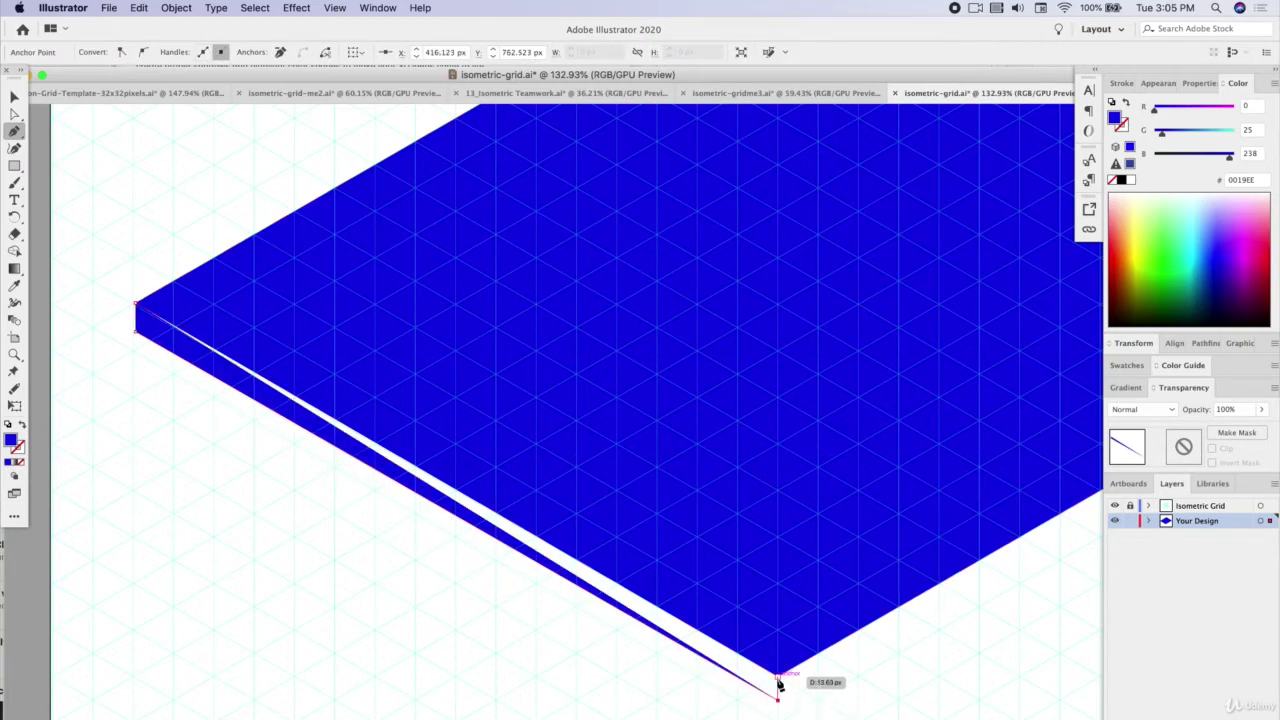
left_click(778, 675)
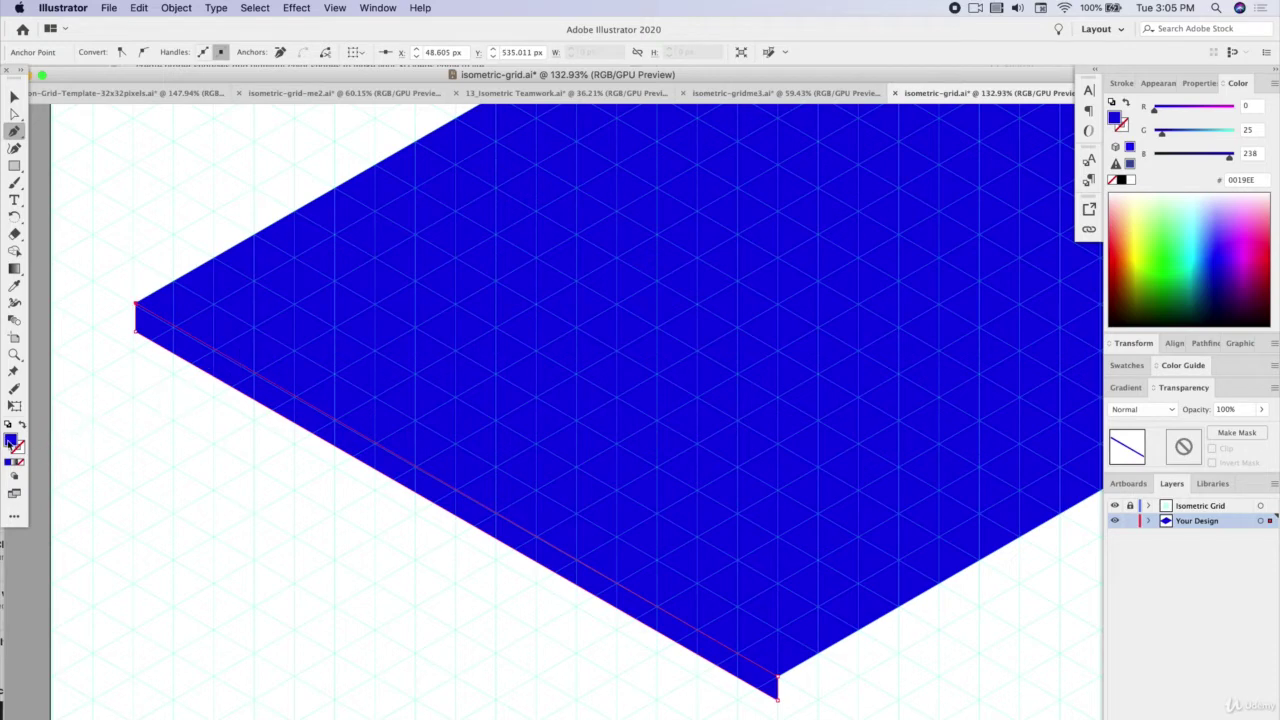
- Darken the lower-left side face's fill to 00169B and deselect it
key("super+minus")
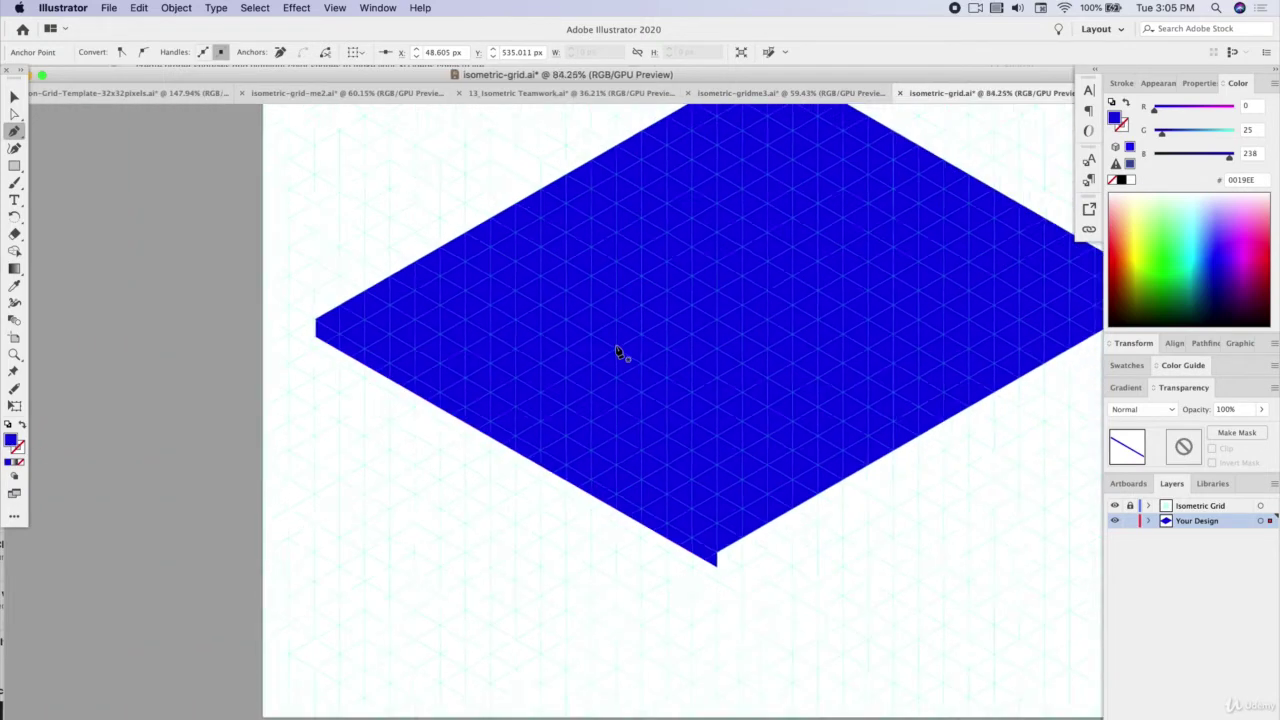
scroll(617, 352, "right", 2)
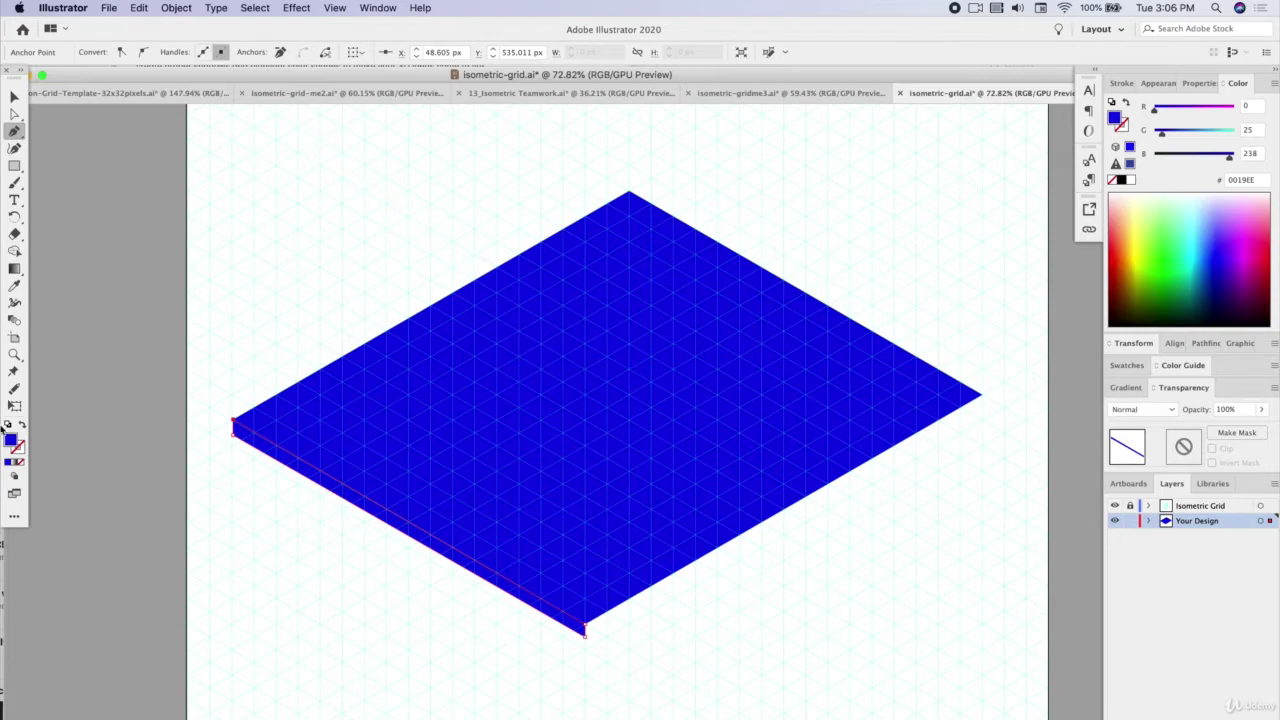
double_click(12, 440)
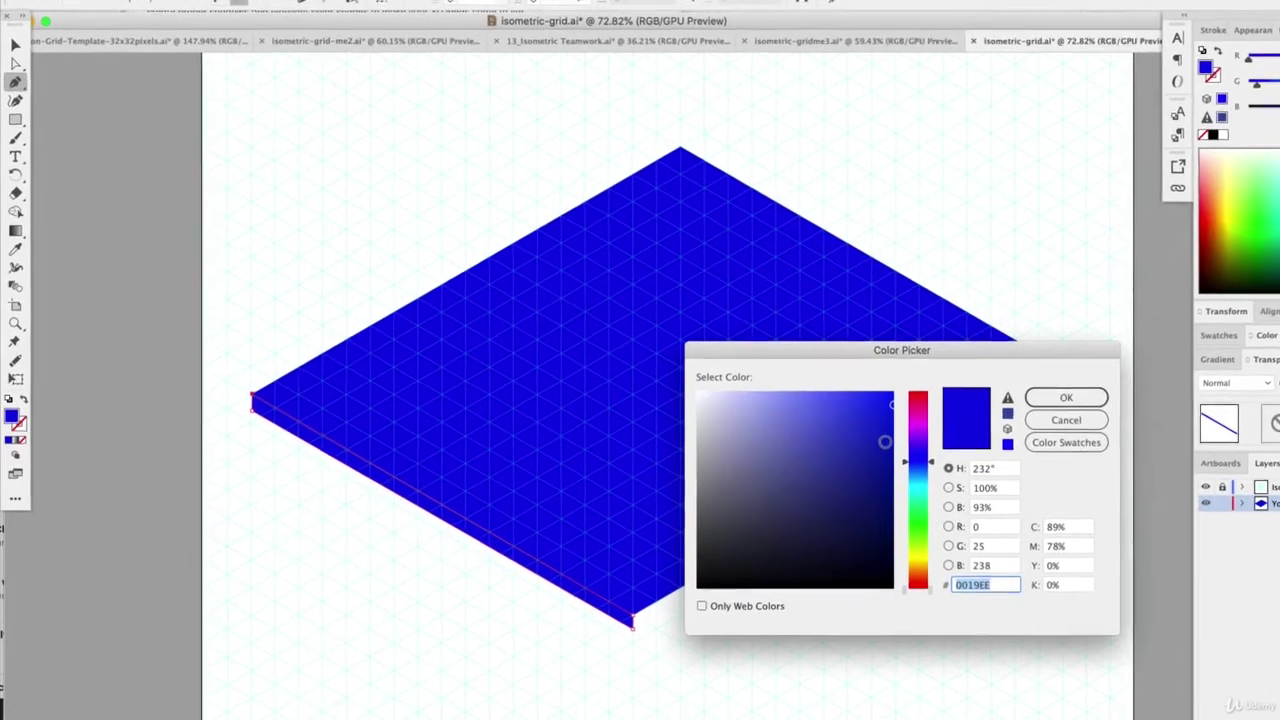
mouse_move(885, 441)
left_mouse_down()
mouse_move(896, 440)
mouse_move(897, 466)
left_mouse_up()
left_click(1080, 415)
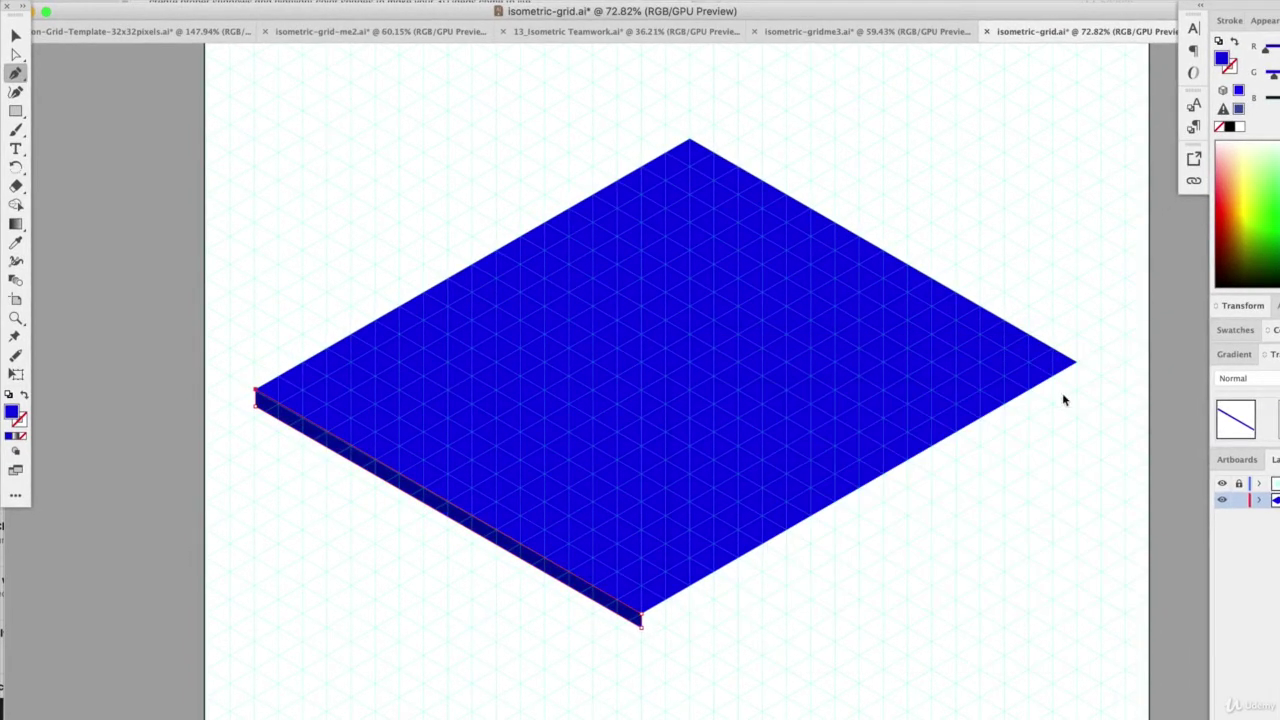
left_click(15, 35)
left_click(224, 285)
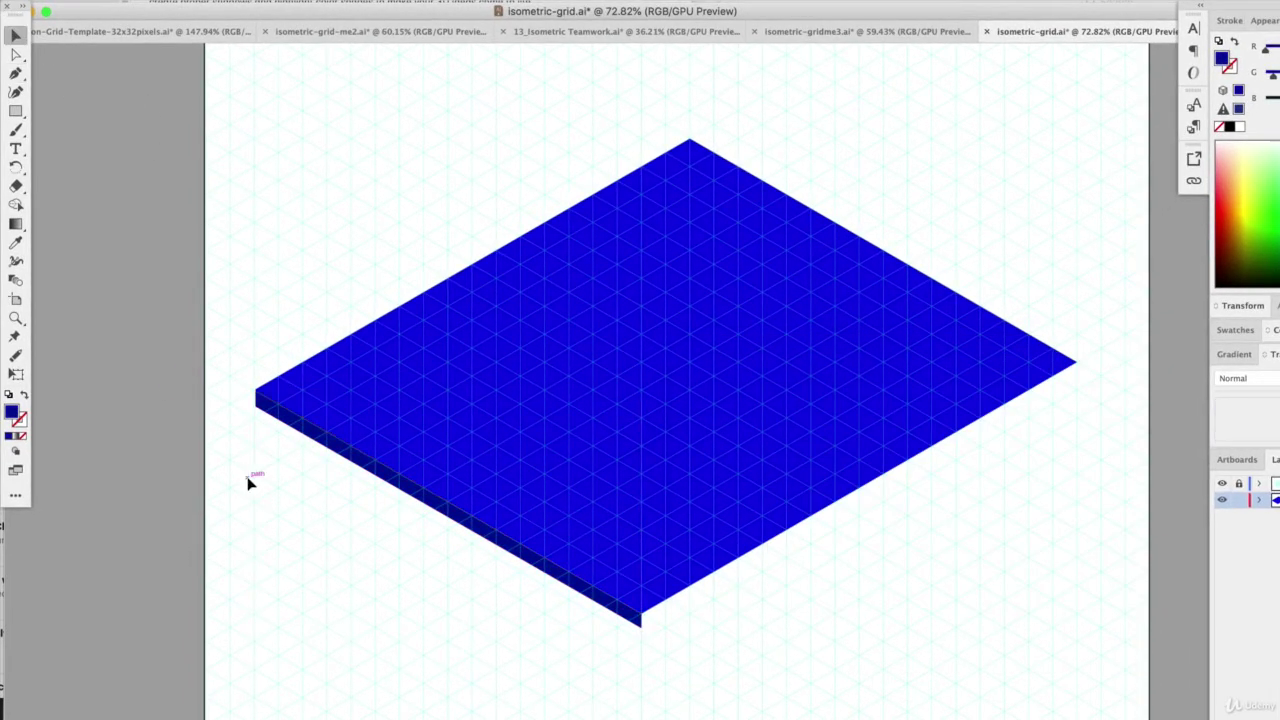
- Draw a matching thin side face beneath the floor's lower-right edge with the Pen tool
left_click(15, 73)
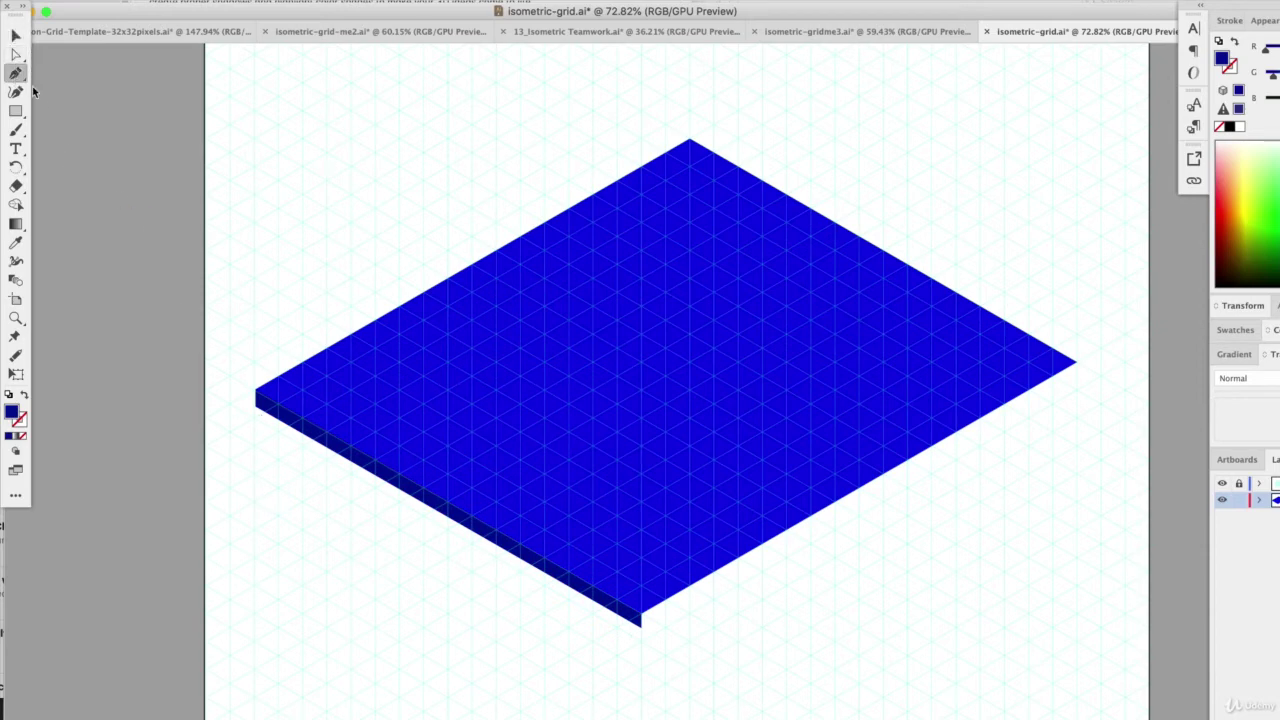
left_click(641, 625)
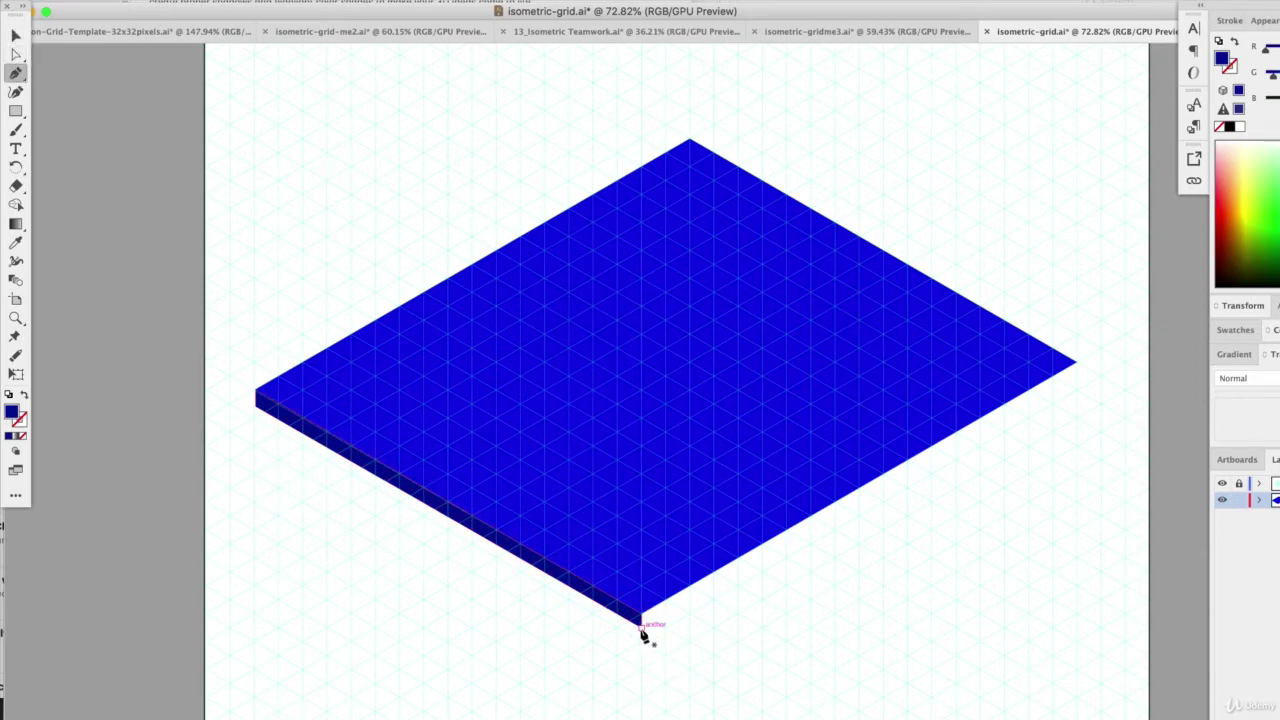
left_click(1077, 384)
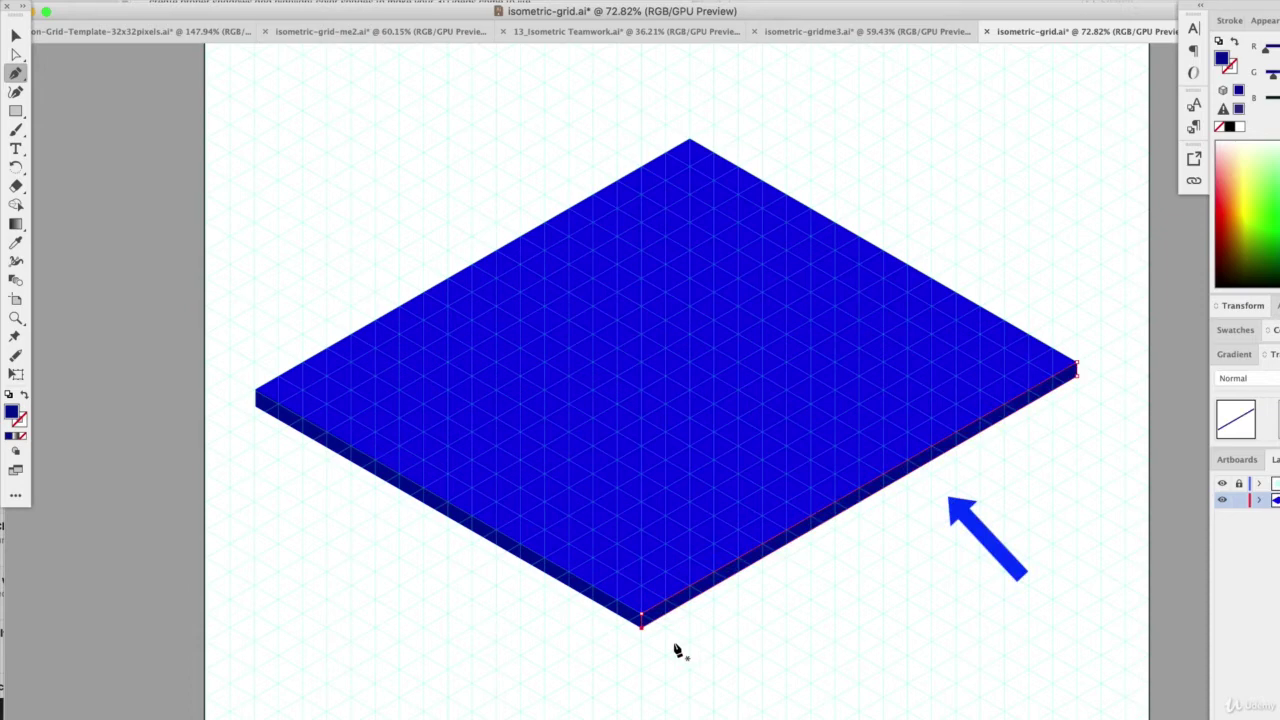
- Set the lower-right side face's fill to the darker blue 03176B and deselect it
double_click(14, 414)
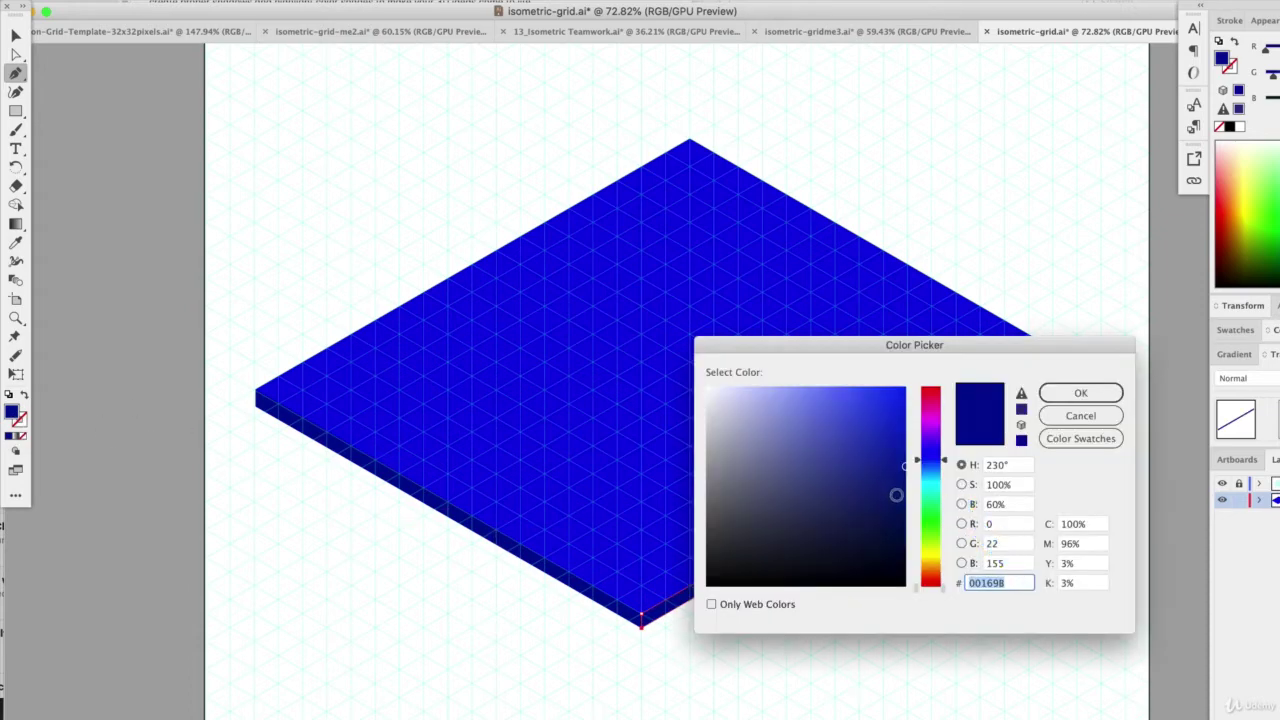
left_click_drag(896, 494, 901, 502)
left_click(1080, 395)
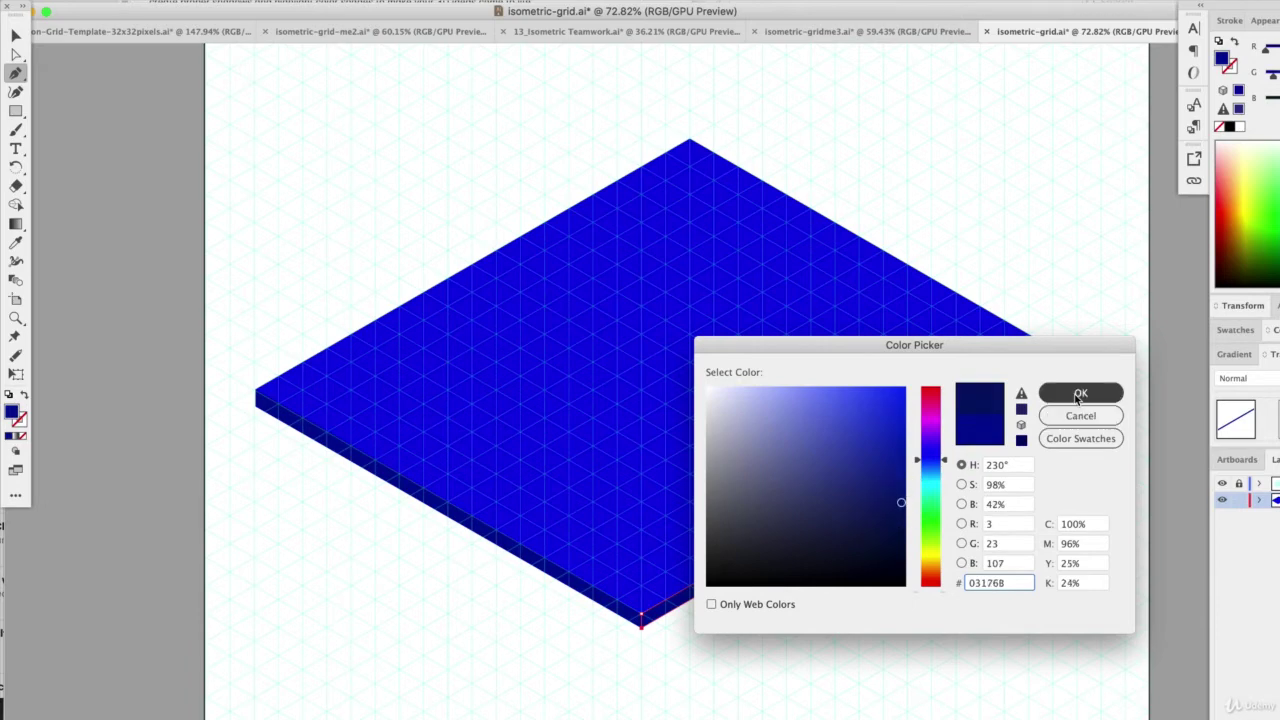
key("v")
left_click(149, 106)
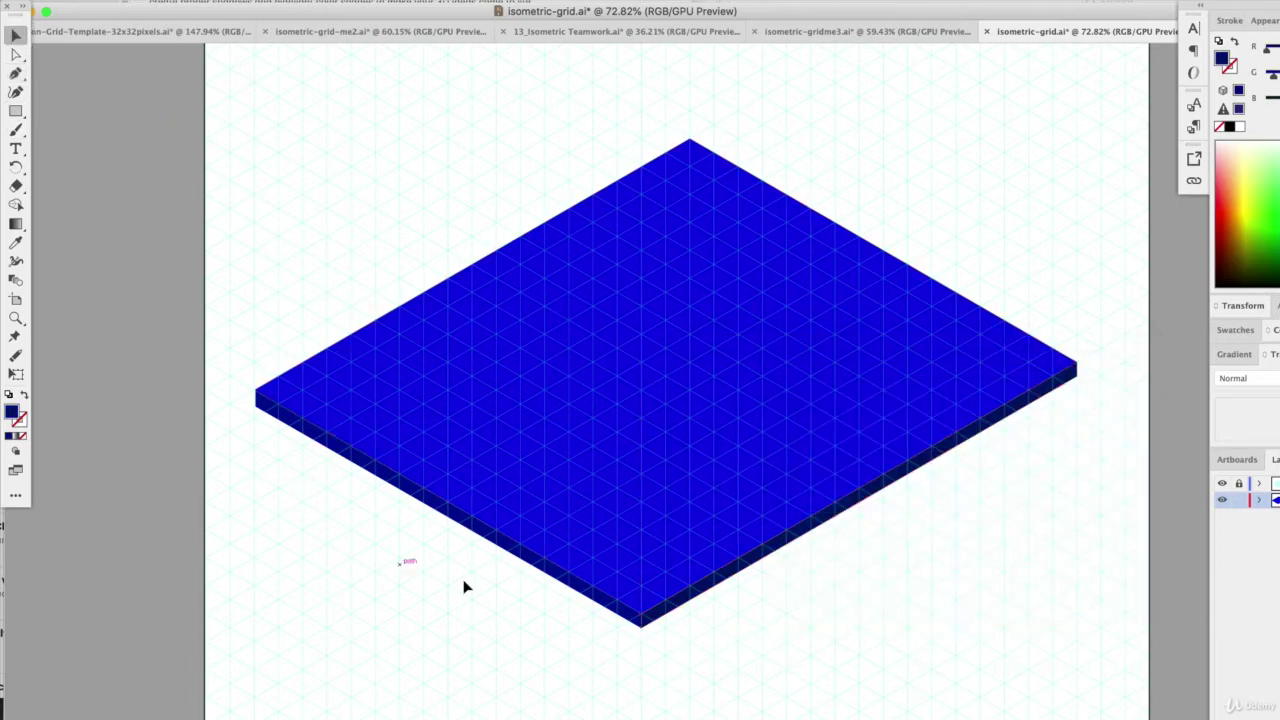
- Hide the isometric grid and apply a radial gradient to the floor's top face, running from beyond its upper-left edge at about -23.1°
left_click(1221, 485)
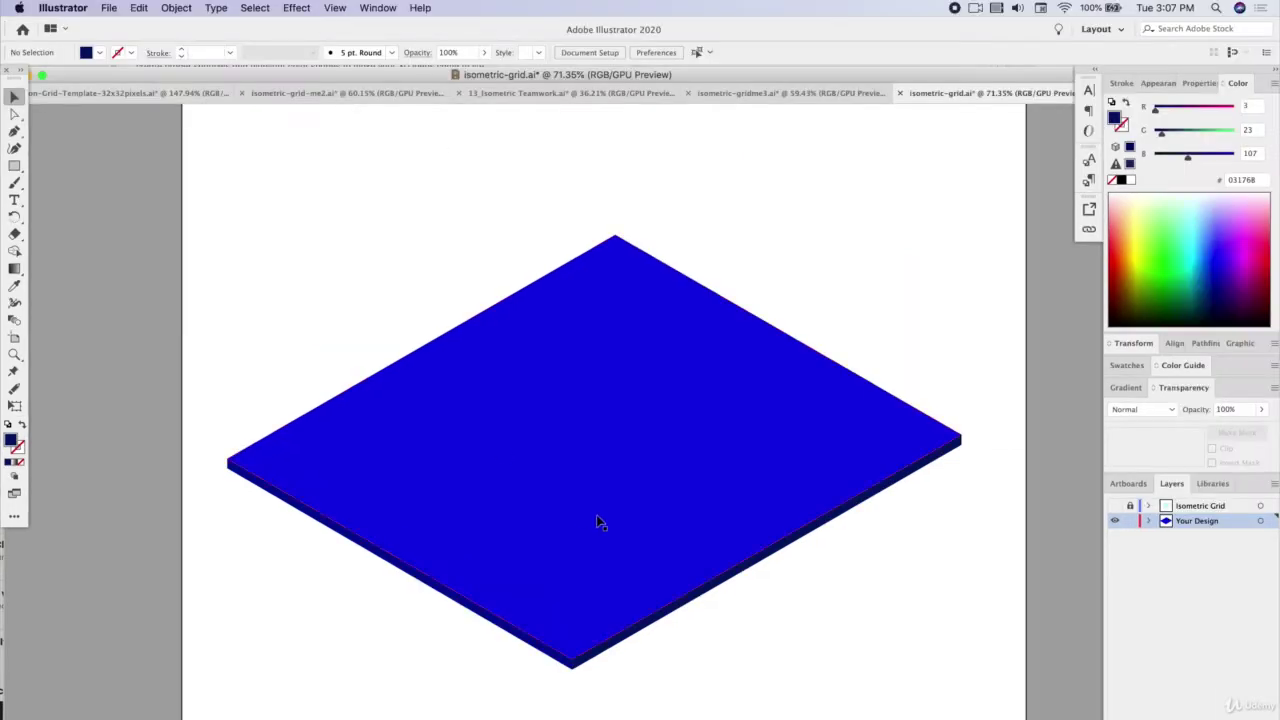
left_click(578, 433)
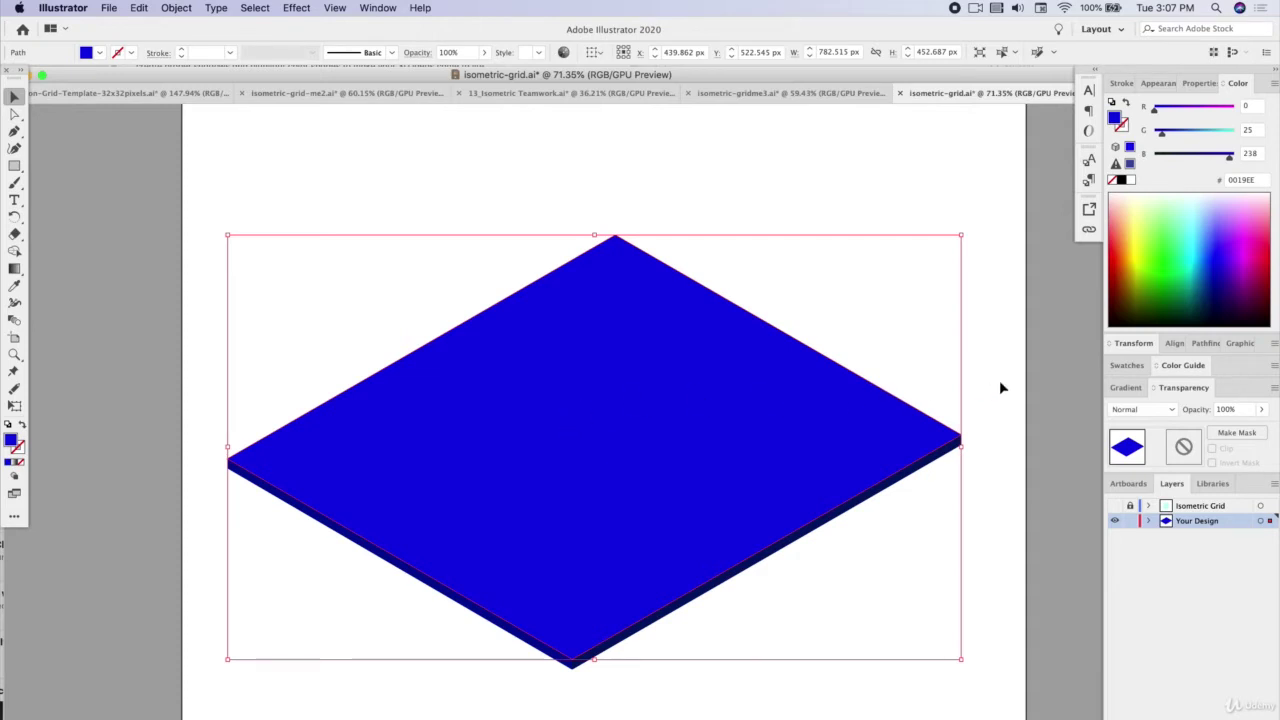
left_click(1125, 387)
left_click(1118, 412)
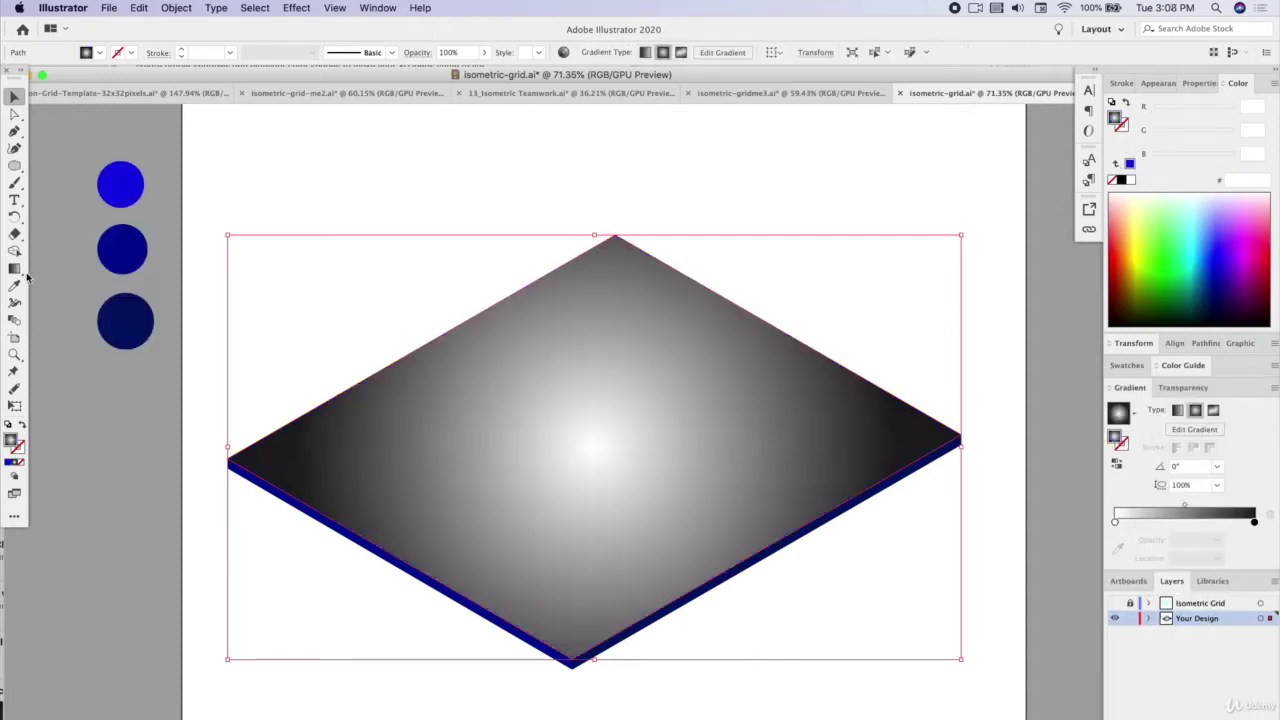
left_click(14, 268)
mouse_move(224, 194)
left_mouse_down()
mouse_move(560, 446)
mouse_move(712, 502)
mouse_move(756, 498)
left_mouse_up()
left_click_drag(330, 339, 741, 515)
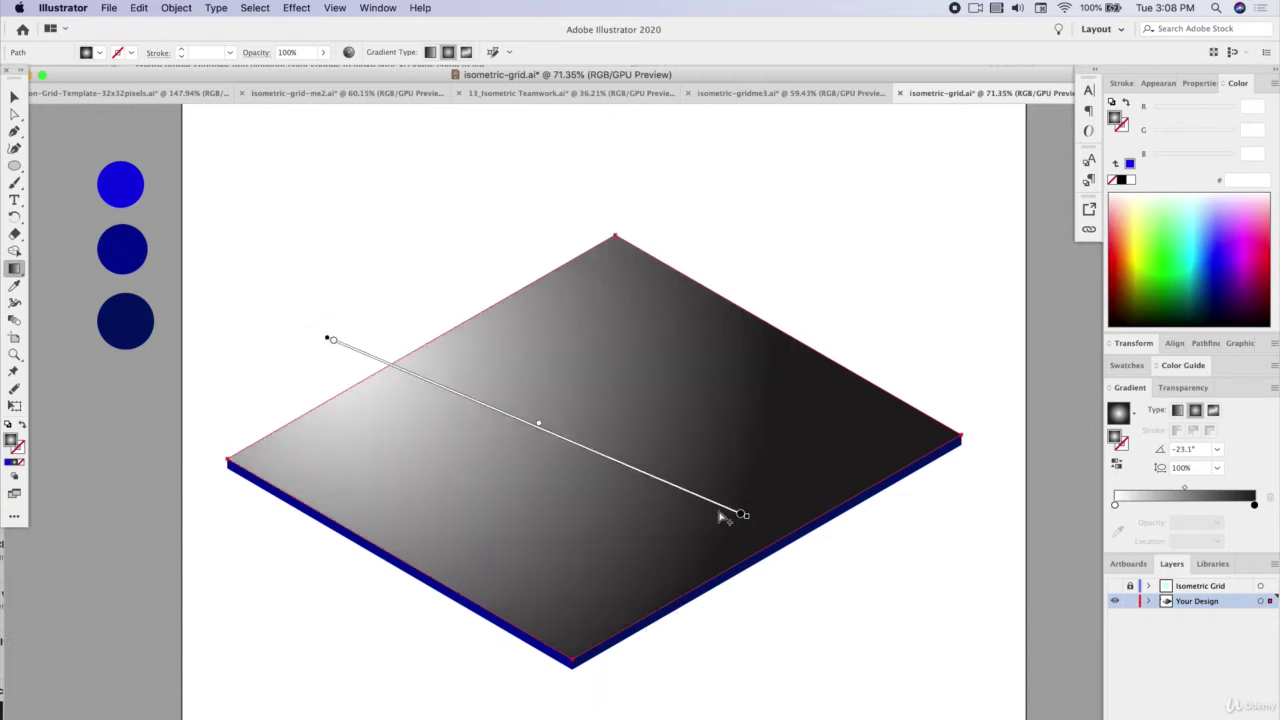
- Recolor both gradient stops of the floor's top face with the bright blue 0019EE sampled from the palette circle
double_click(1117, 507)
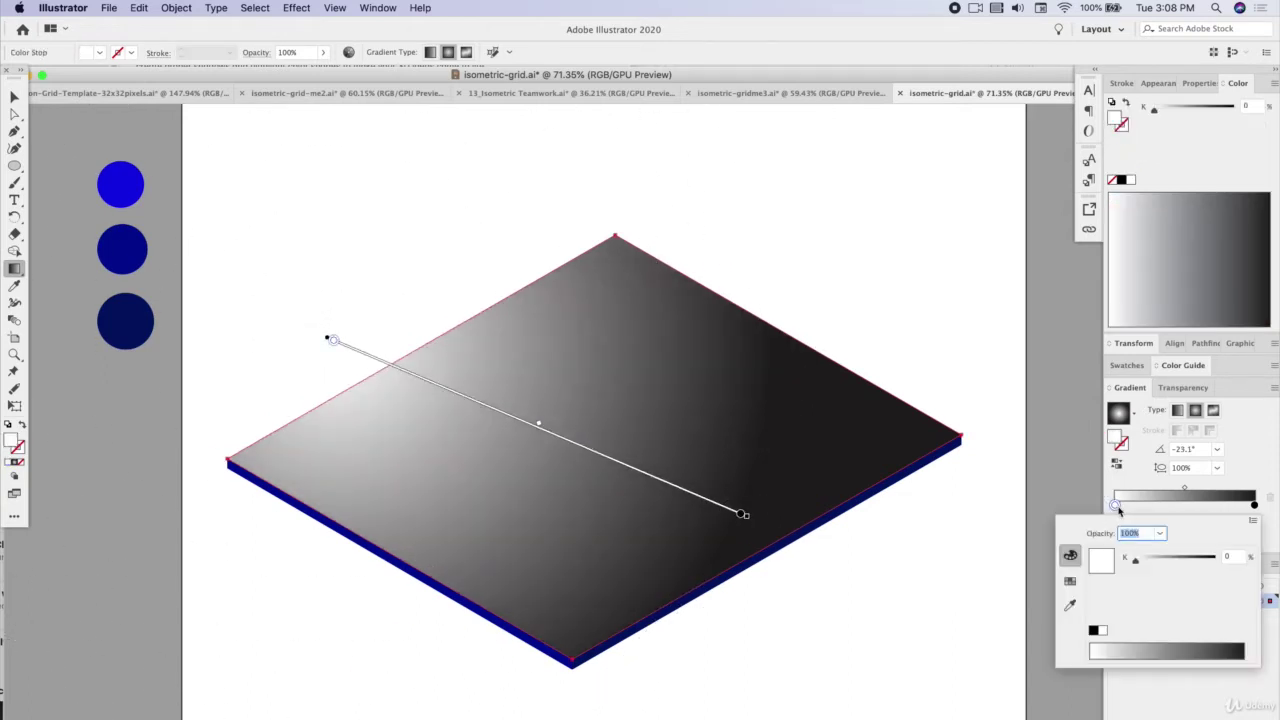
left_click(1070, 604)
left_click(121, 183)
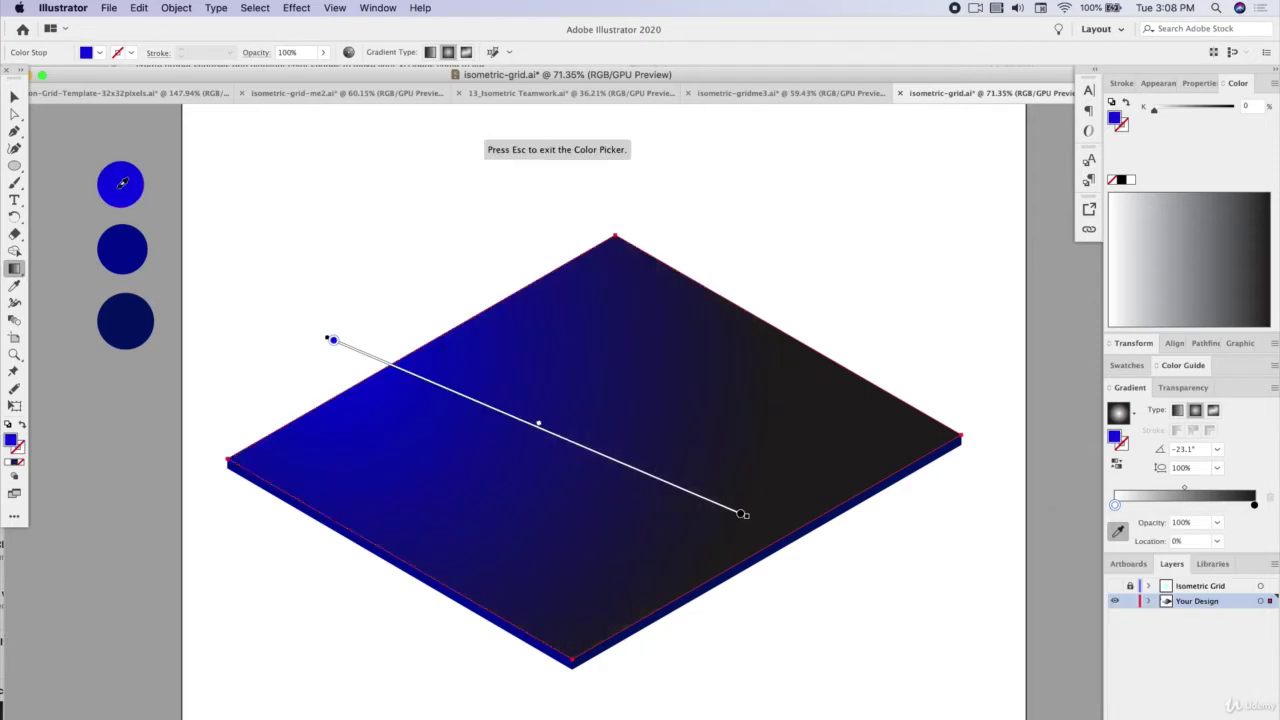
key("Escape")
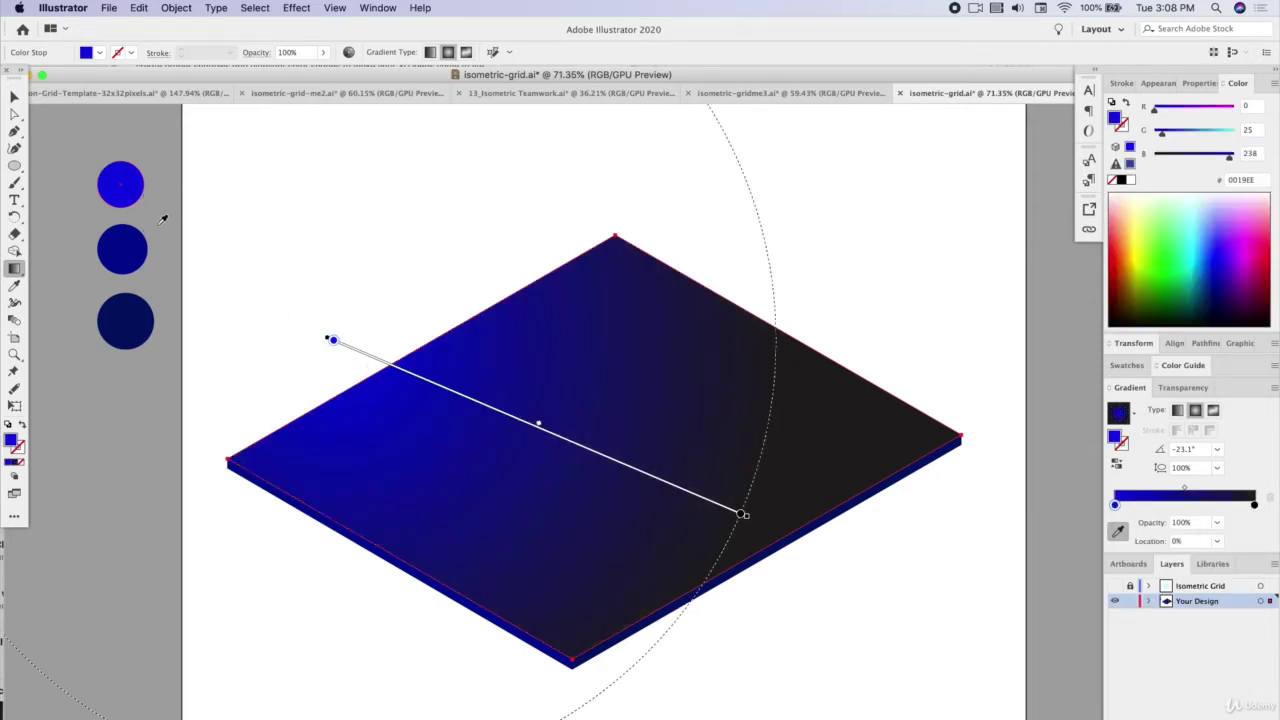
left_click(1254, 505)
double_click(1254, 507)
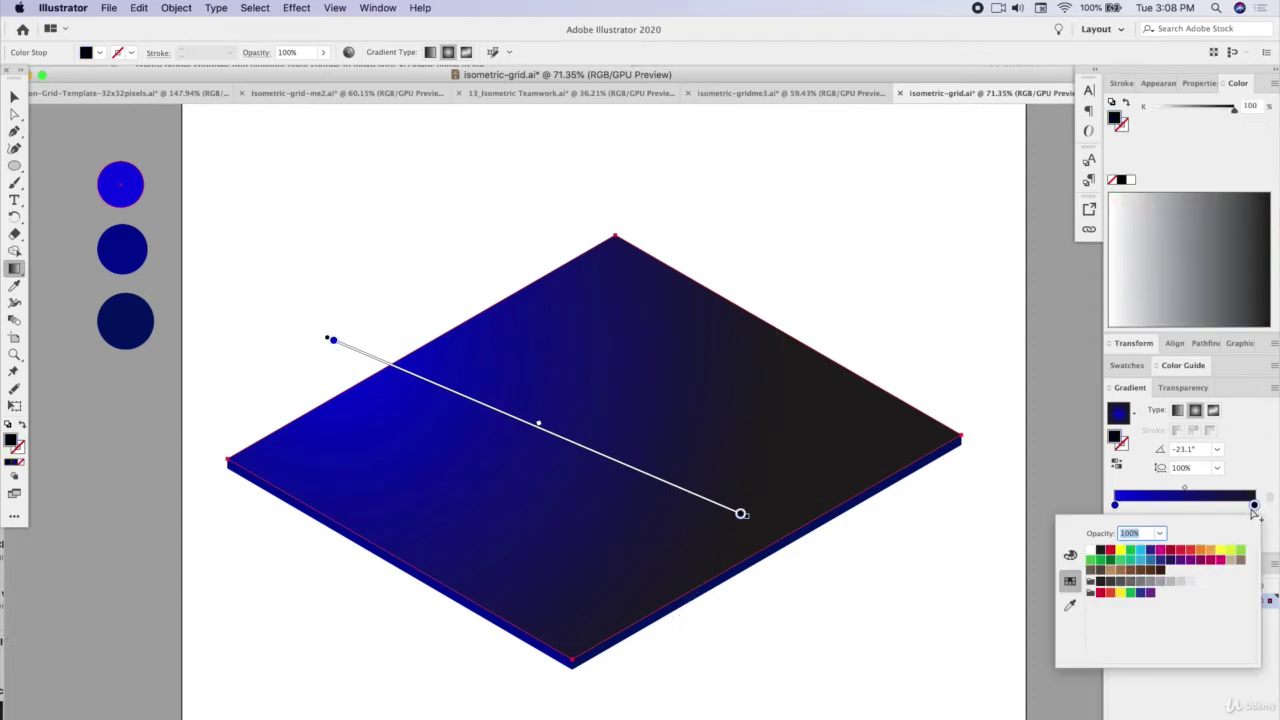
left_click(1070, 604)
left_click(130, 184)
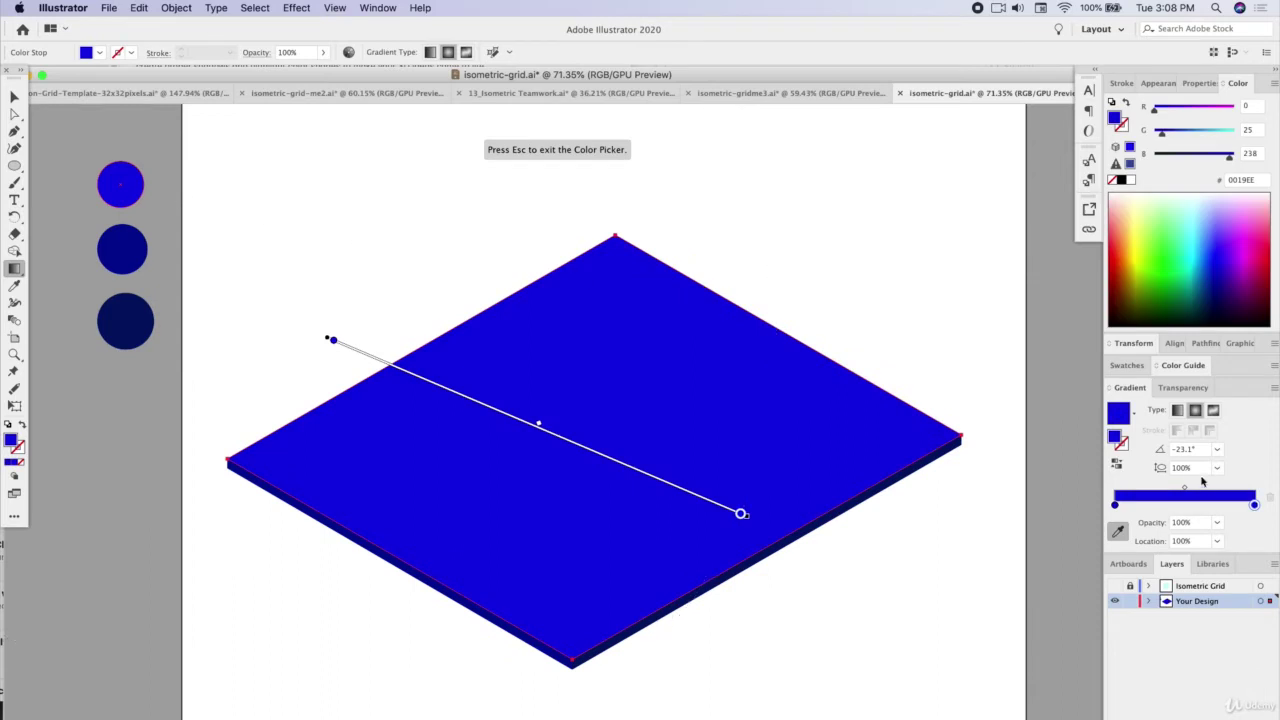
- Lighten the starting stop of the floor's gradient to 5A72FF and deselect the floor
left_click(1115, 505)
double_click(1115, 505)
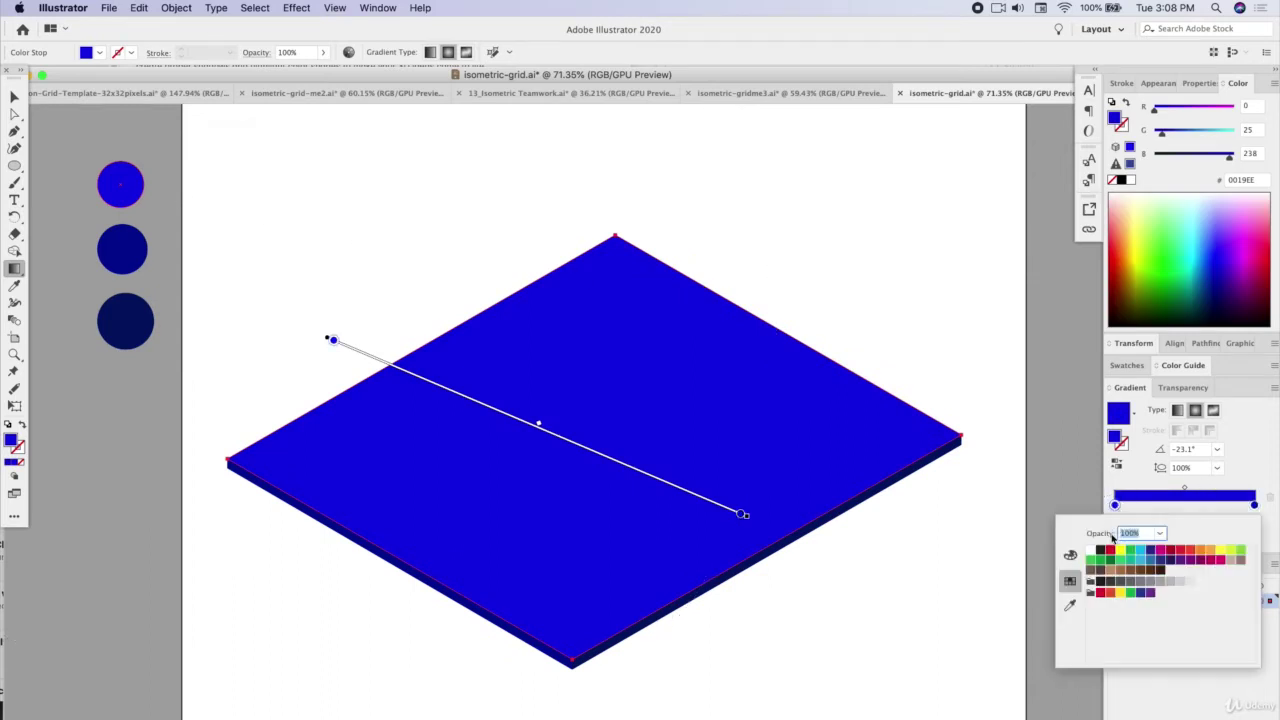
left_click(1117, 505)
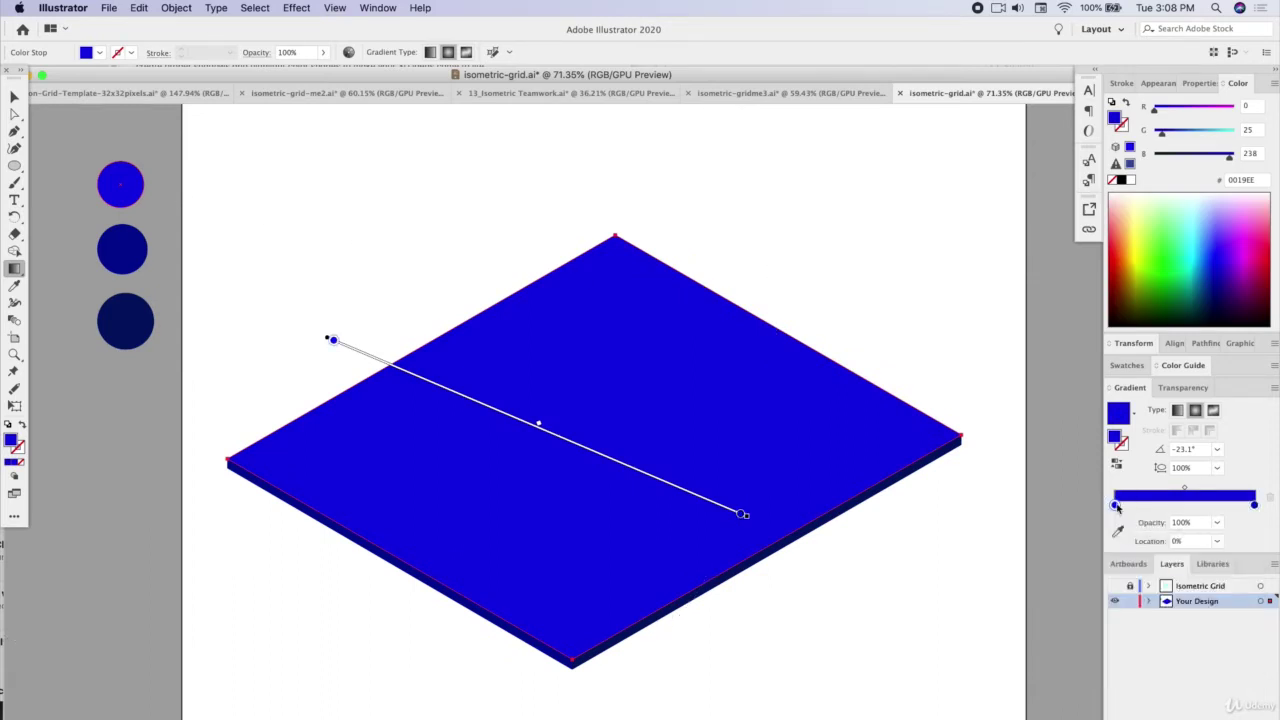
double_click(1117, 505)
left_click(50, 142)
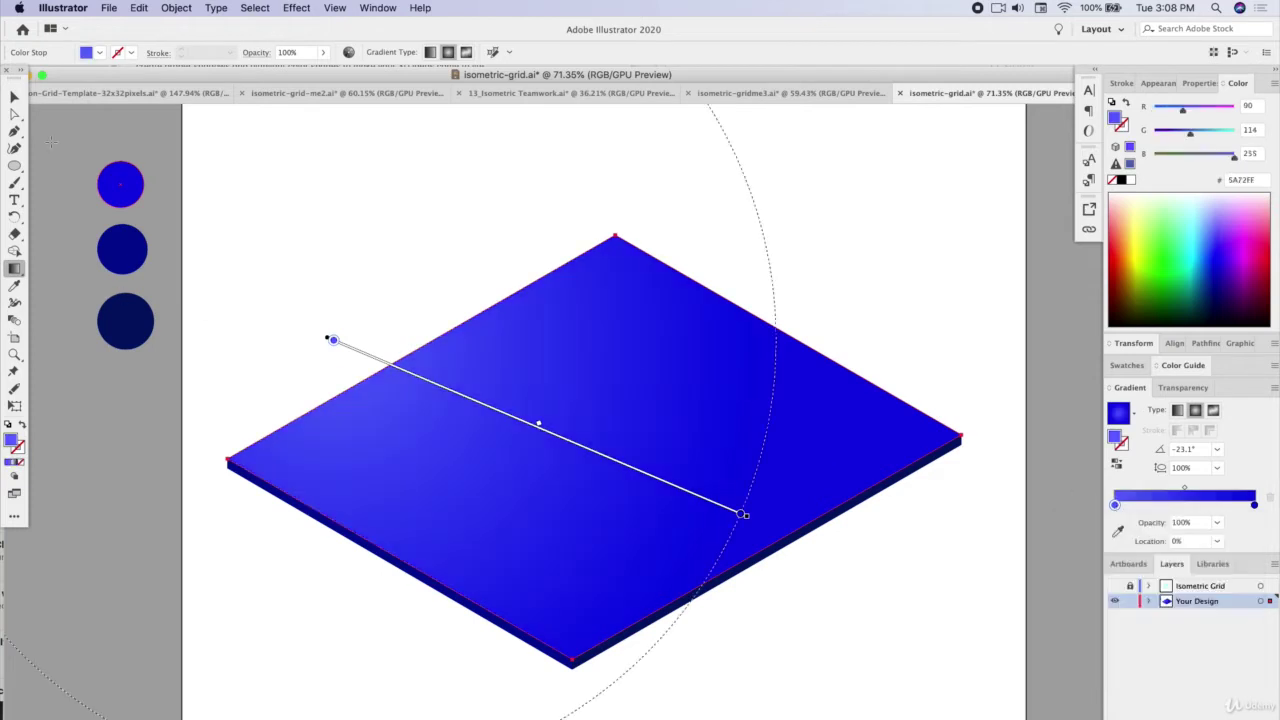
left_click(15, 96)
left_click(91, 124)
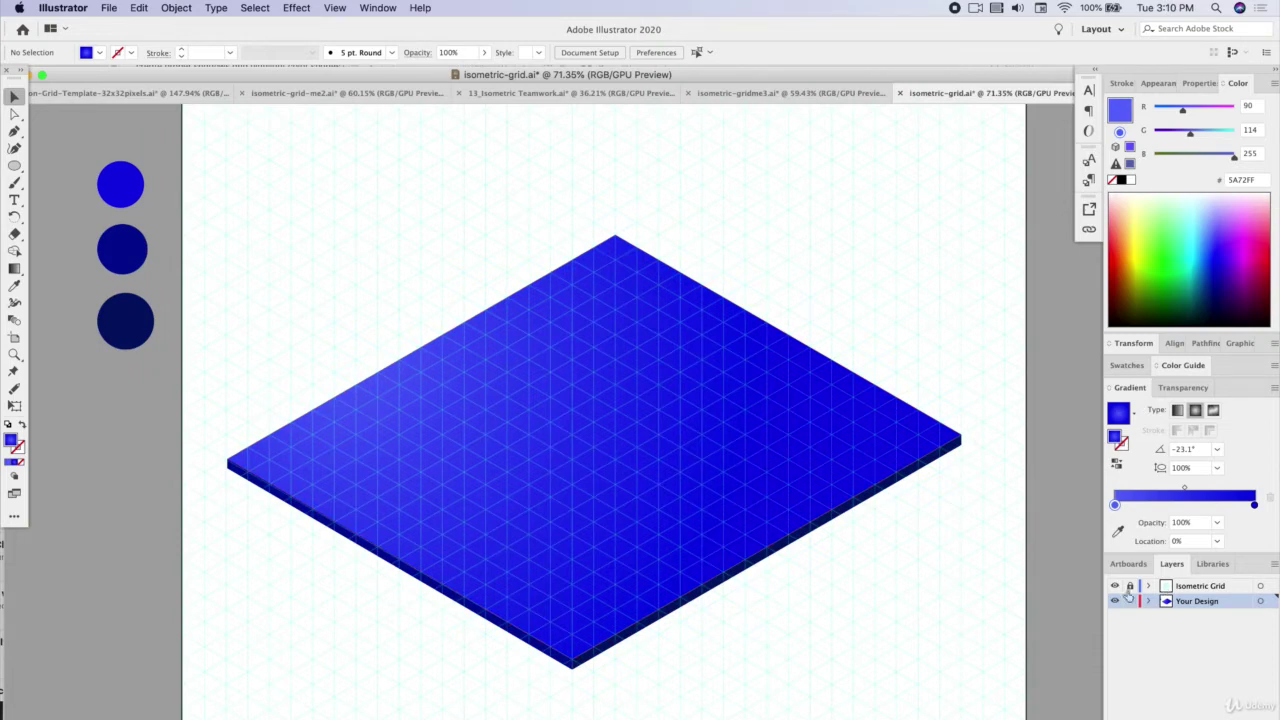
- Show the isometric grid and draw an upright rounded rectangle about 282 by 393 px over the floor
left_click(1116, 588)
left_click(1116, 588)
scroll(632, 366, "right", 3)
scroll(632, 366, "up", 2)
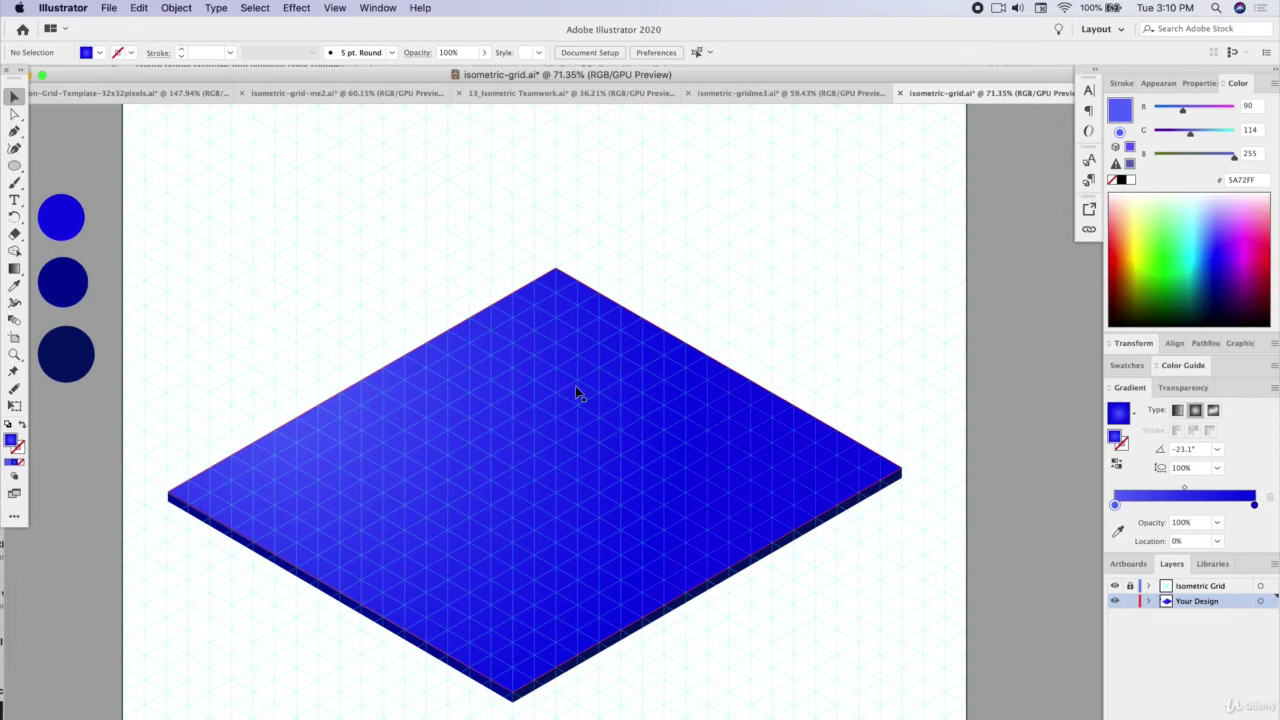
left_click_drag(14, 166, 90, 252)
left_click_drag(404, 185, 669, 556)
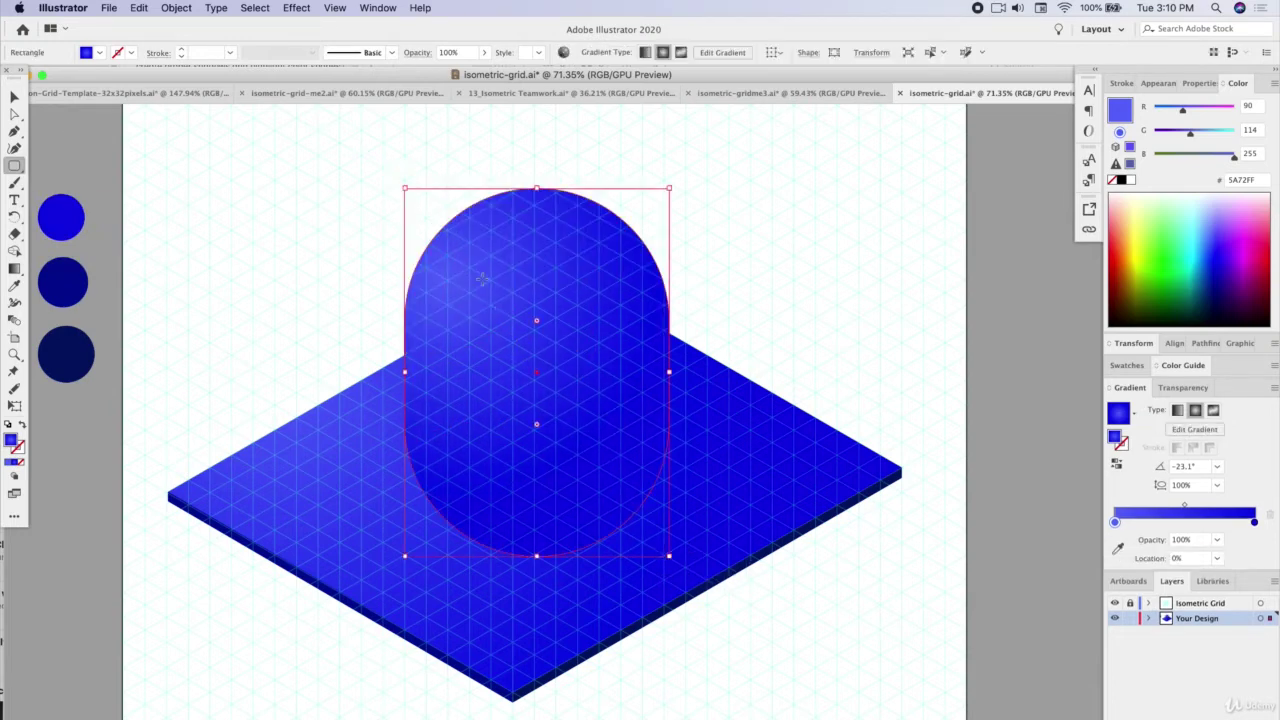
- Replace the rounded rectangle's gradient with the solid gray fill 6D6E71
left_click(1123, 179)
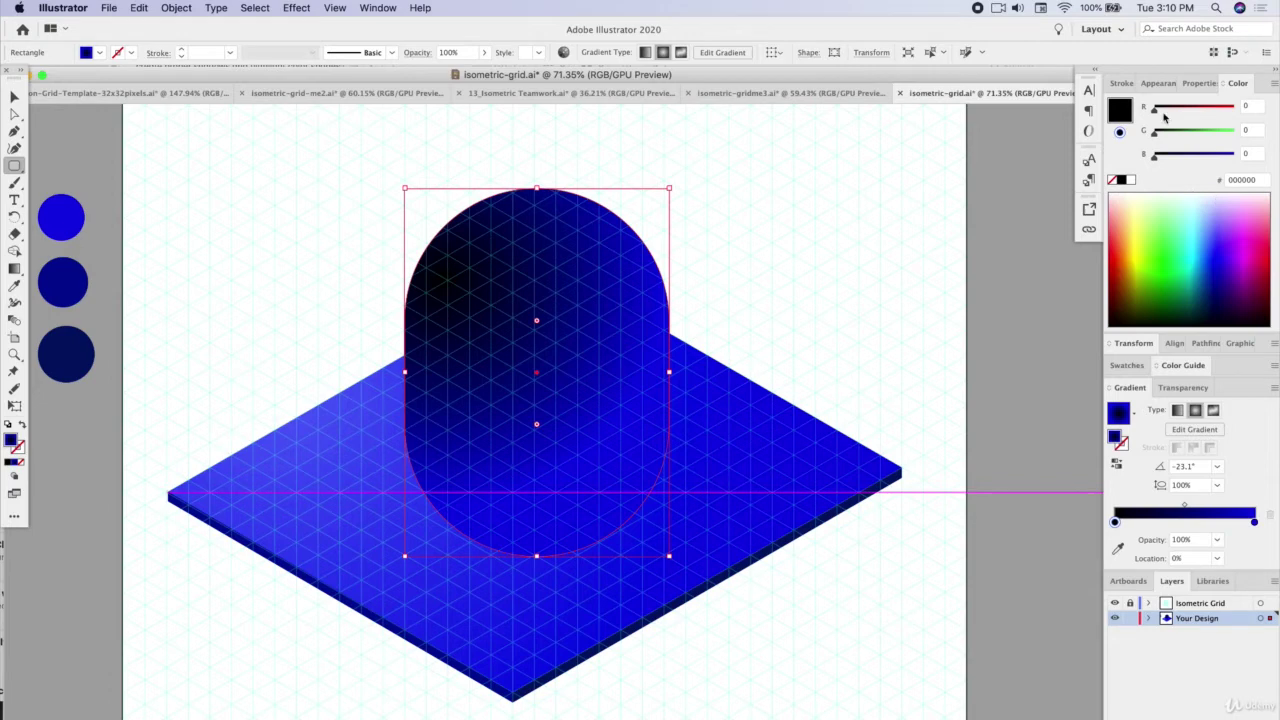
left_click(1127, 365)
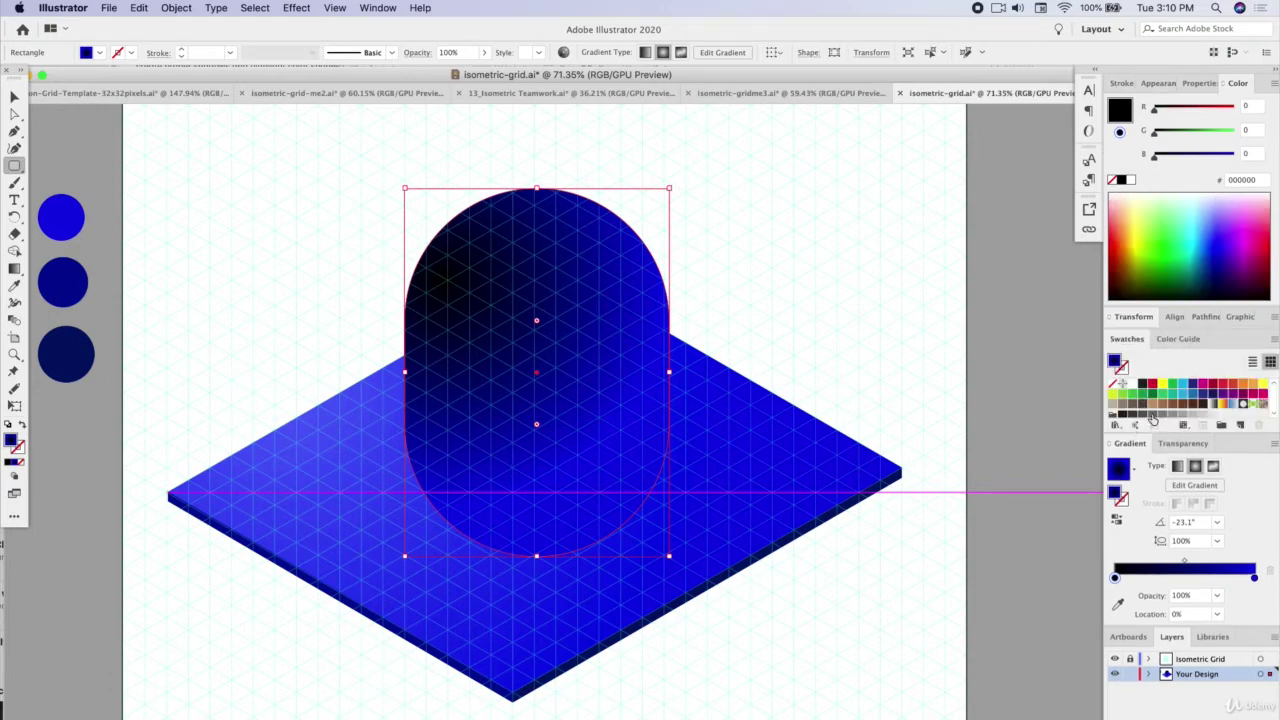
left_click(1151, 416)
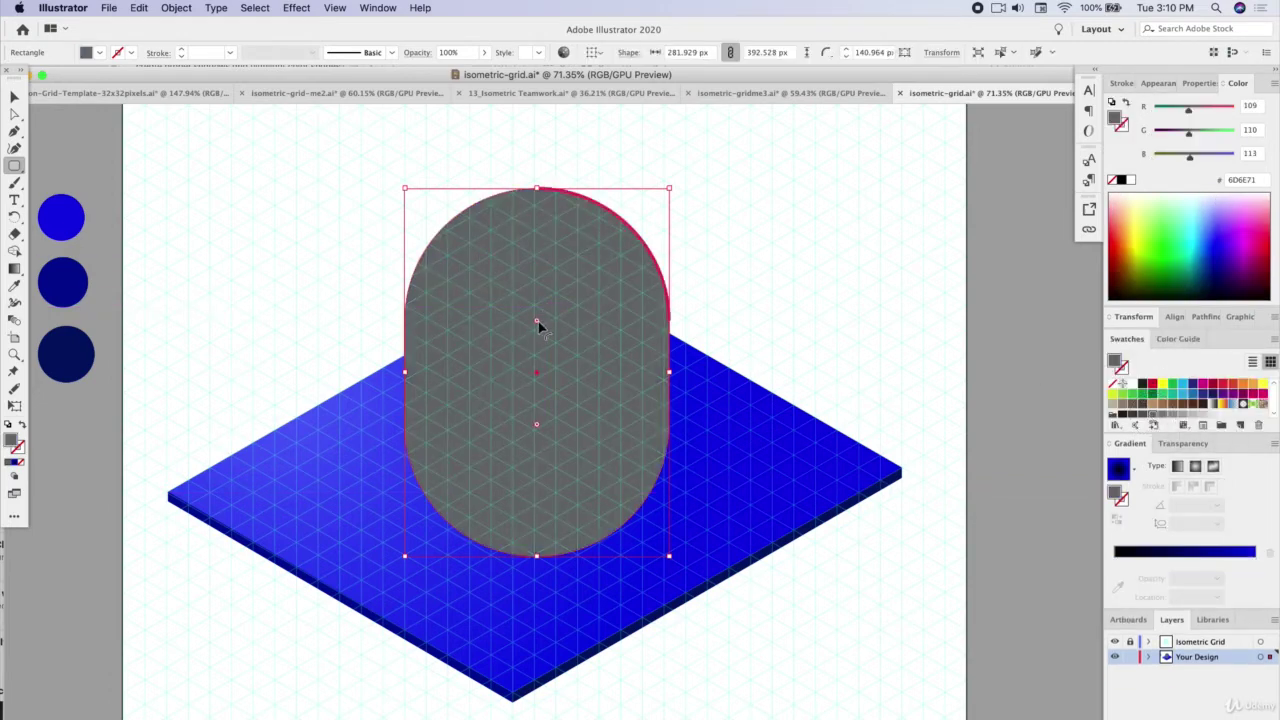
- Reduce the gray rectangle's corner radius to about 10 px and keep the shape selected
left_click_drag(537, 324, 591, 129)
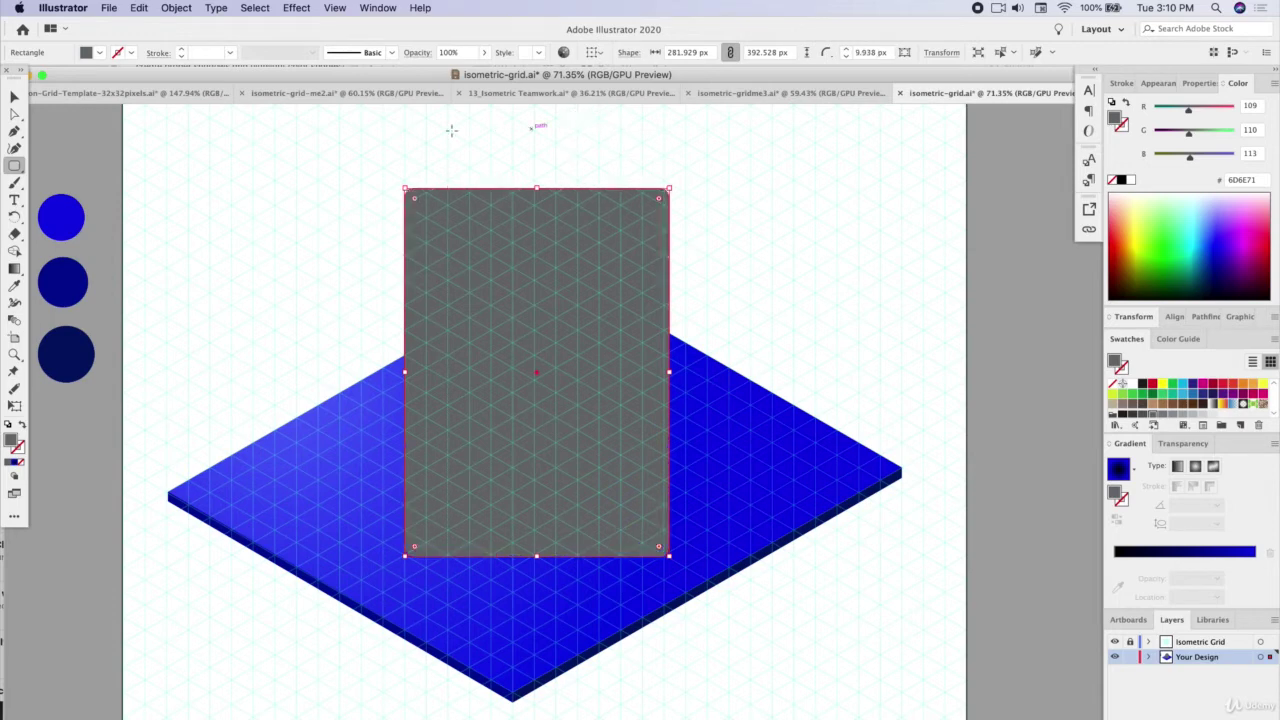
key("v")
key("cmd+z")
left_click(334, 214)
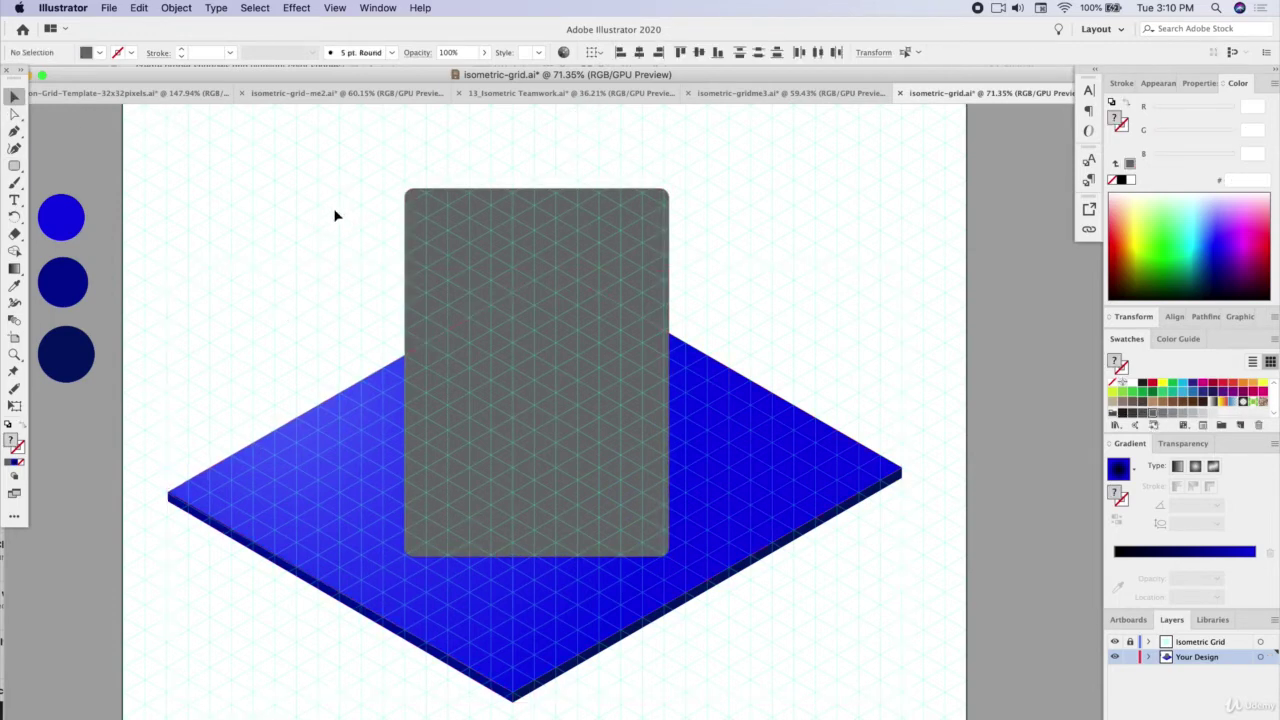
key("cmd+shift+z")
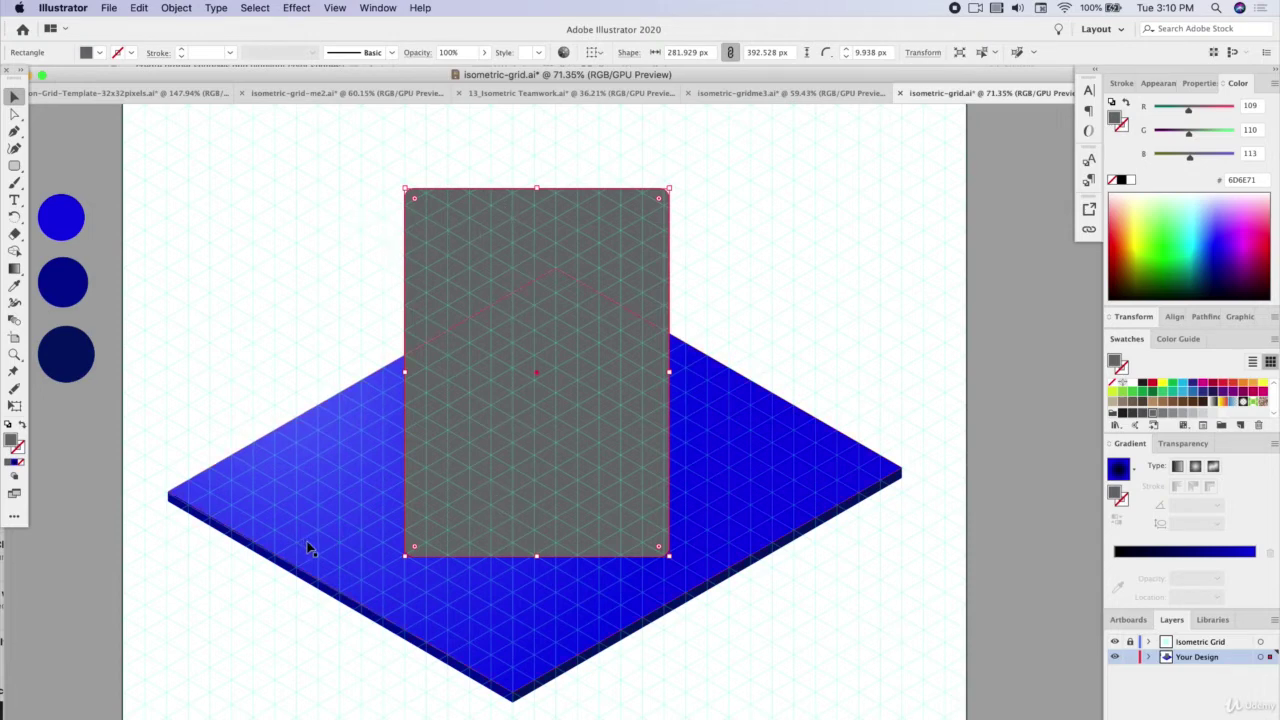
- Start a 3D Extrude & Bevel effect on the gray rectangle with preview on and rotate it freely to about -9°, -40°, 15°
left_click(297, 7)
mouse_move(450, 96)
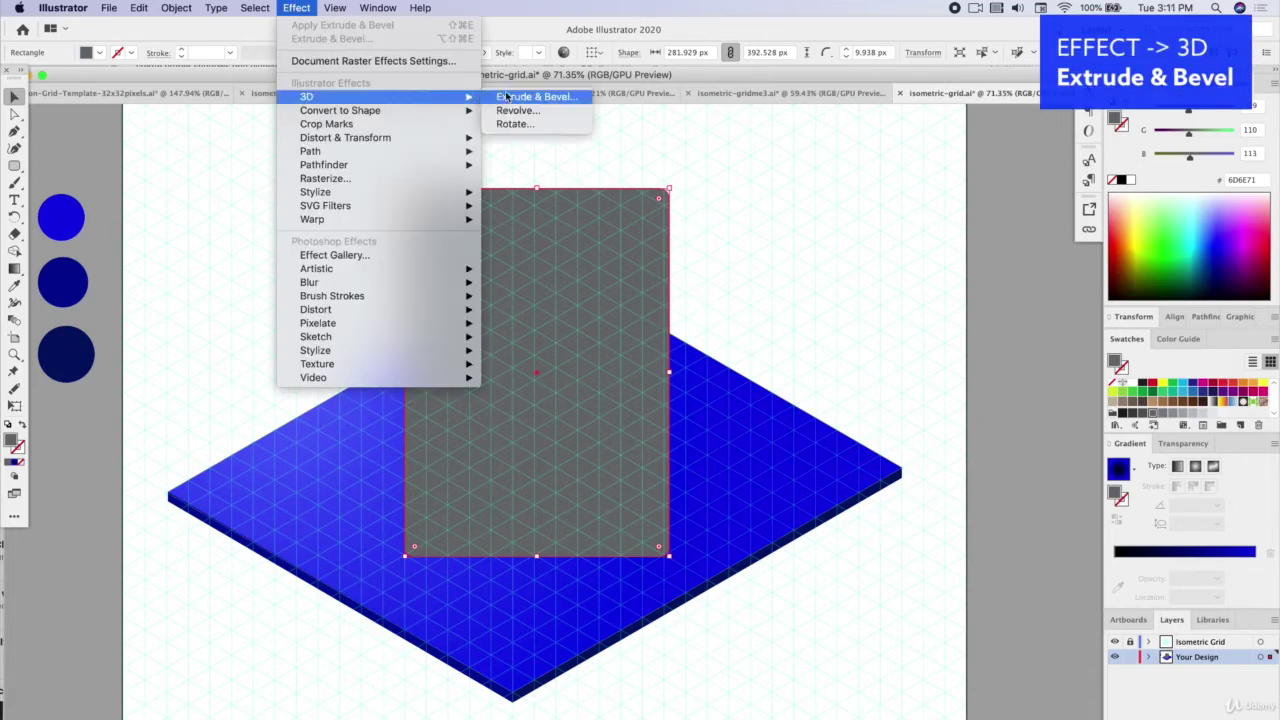
left_click(558, 102)
left_click_drag(775, 248, 800, 220)
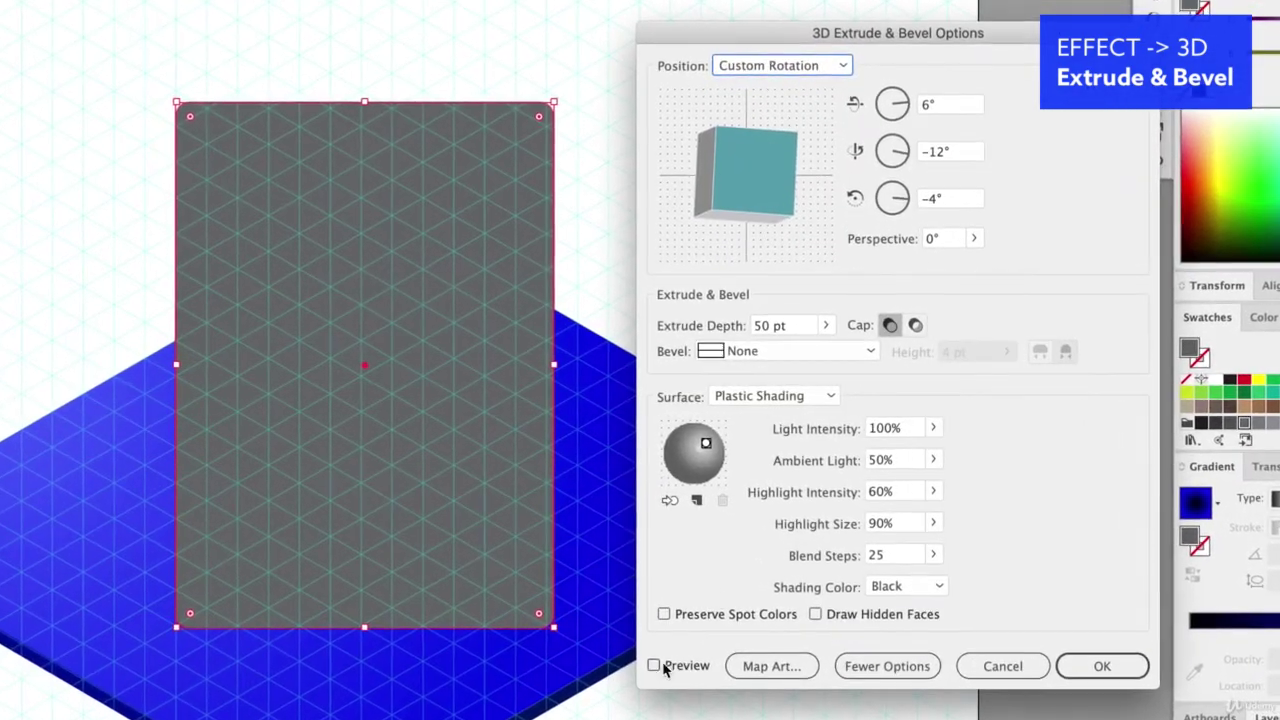
left_click(653, 666)
left_click_drag(739, 198, 712, 140)
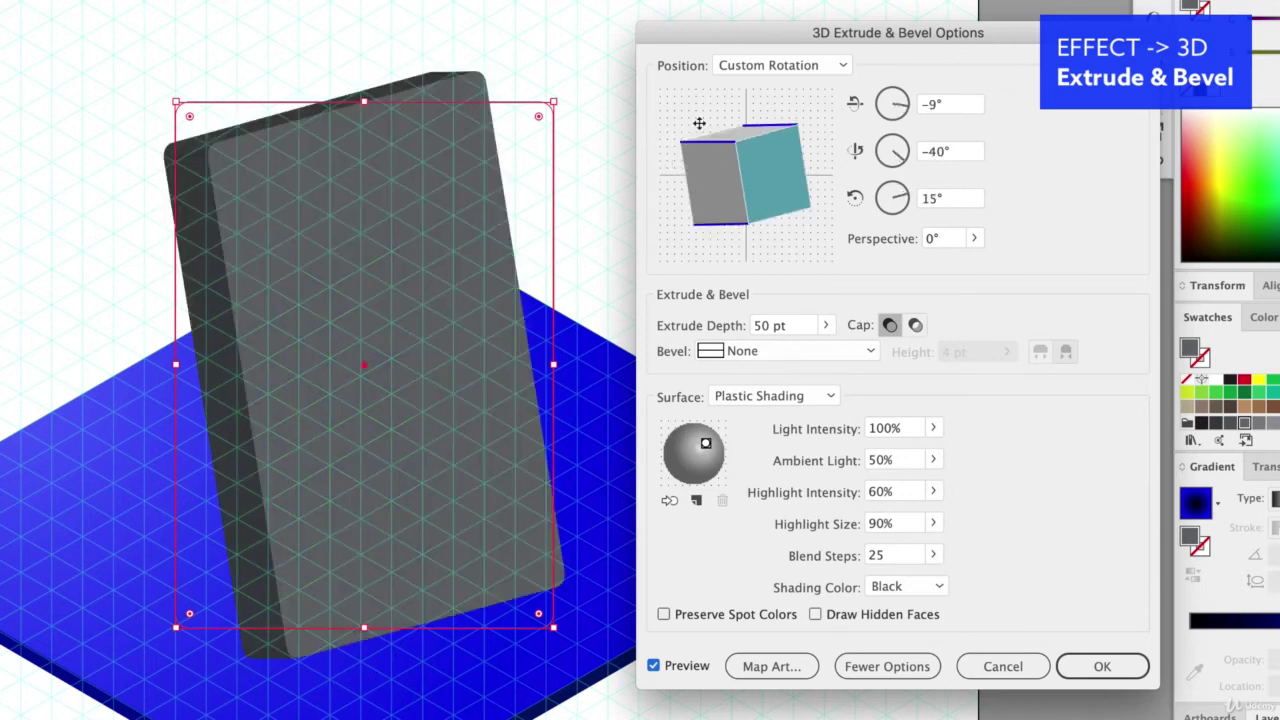
- Try the Isometric Left, Right, Top and Bottom positions on the extruded rectangle
left_click(814, 69)
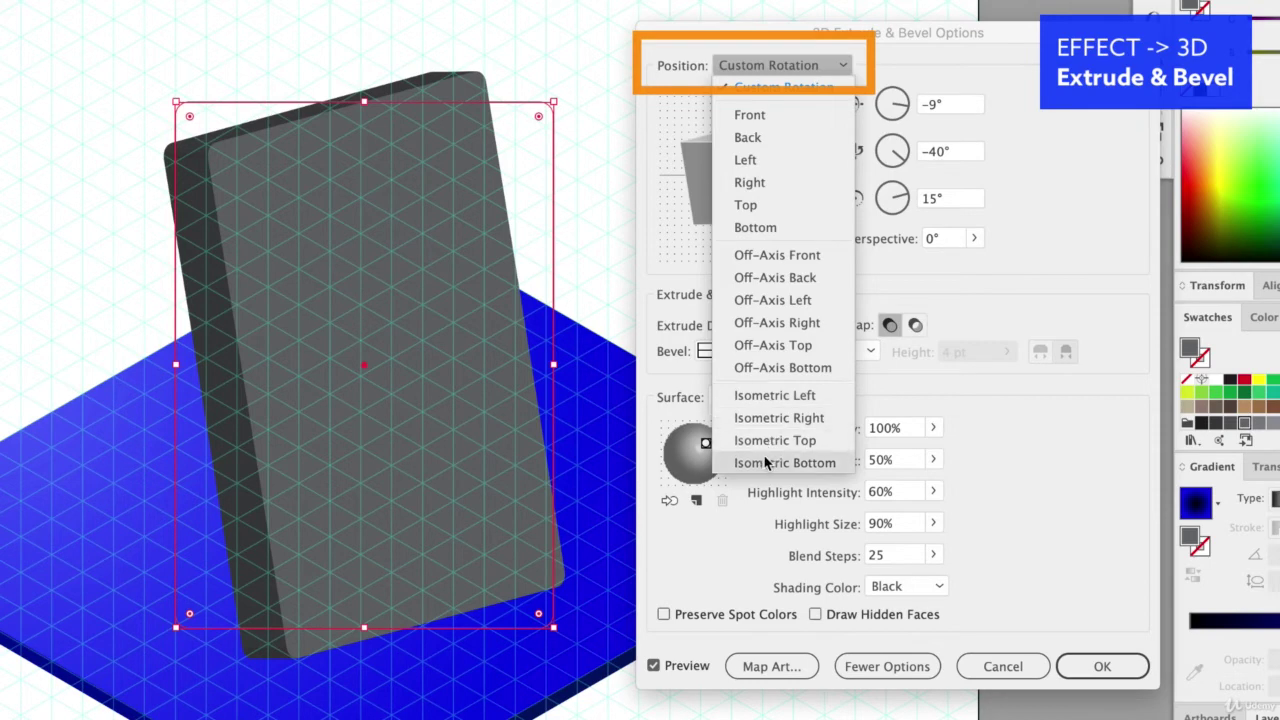
left_click(770, 396)
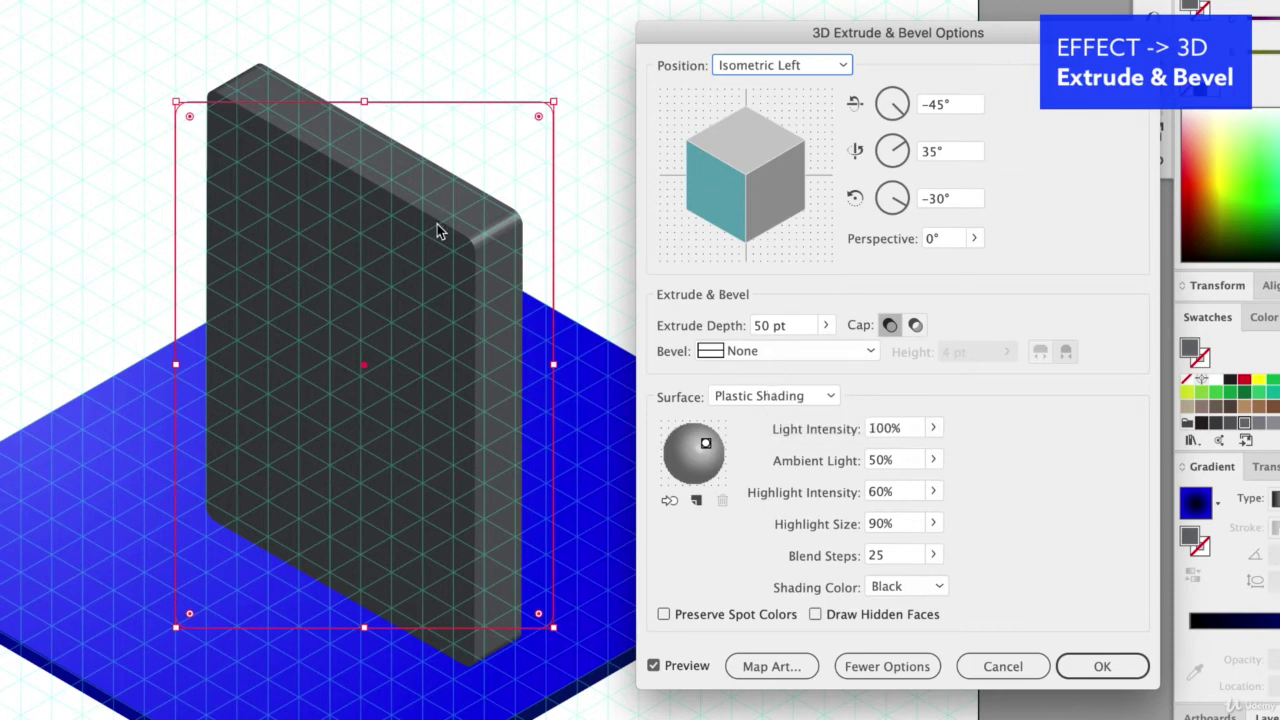
left_click(779, 65)
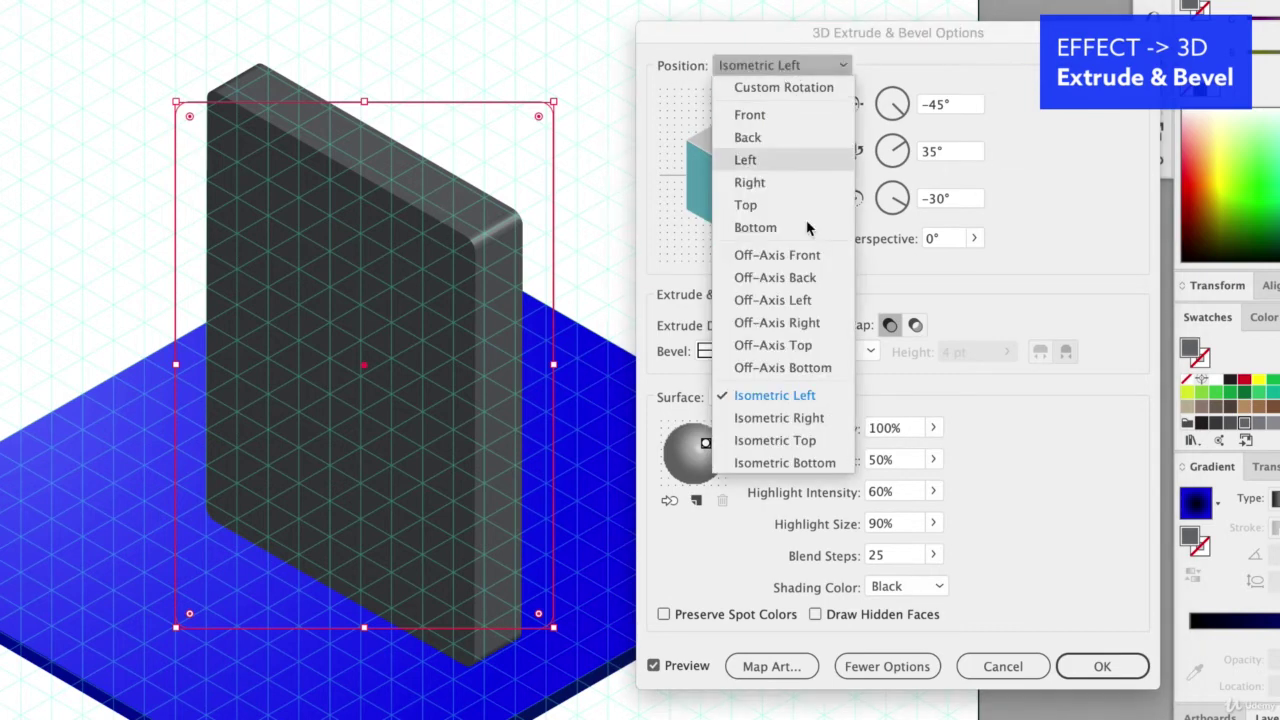
left_click(775, 419)
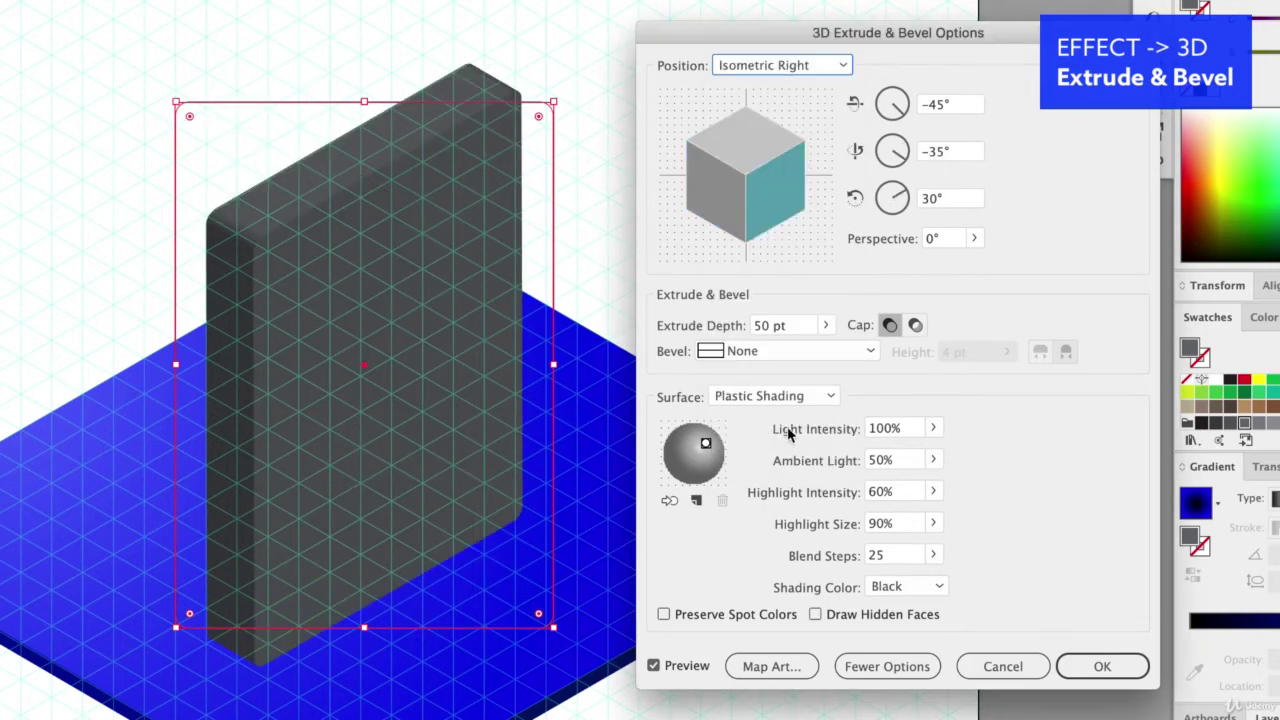
left_click(825, 65)
left_click(814, 440)
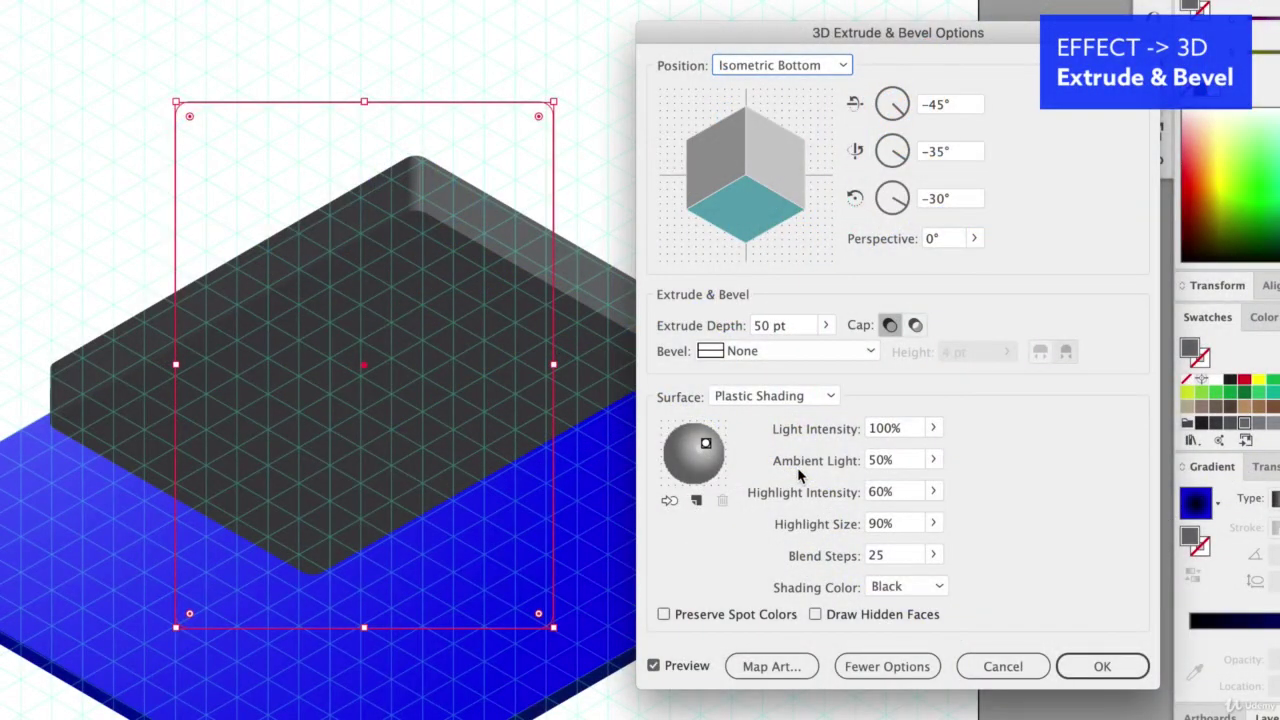
- Compare Isometric Left once more and set the extrusion's position to Isometric Right
left_click(816, 67)
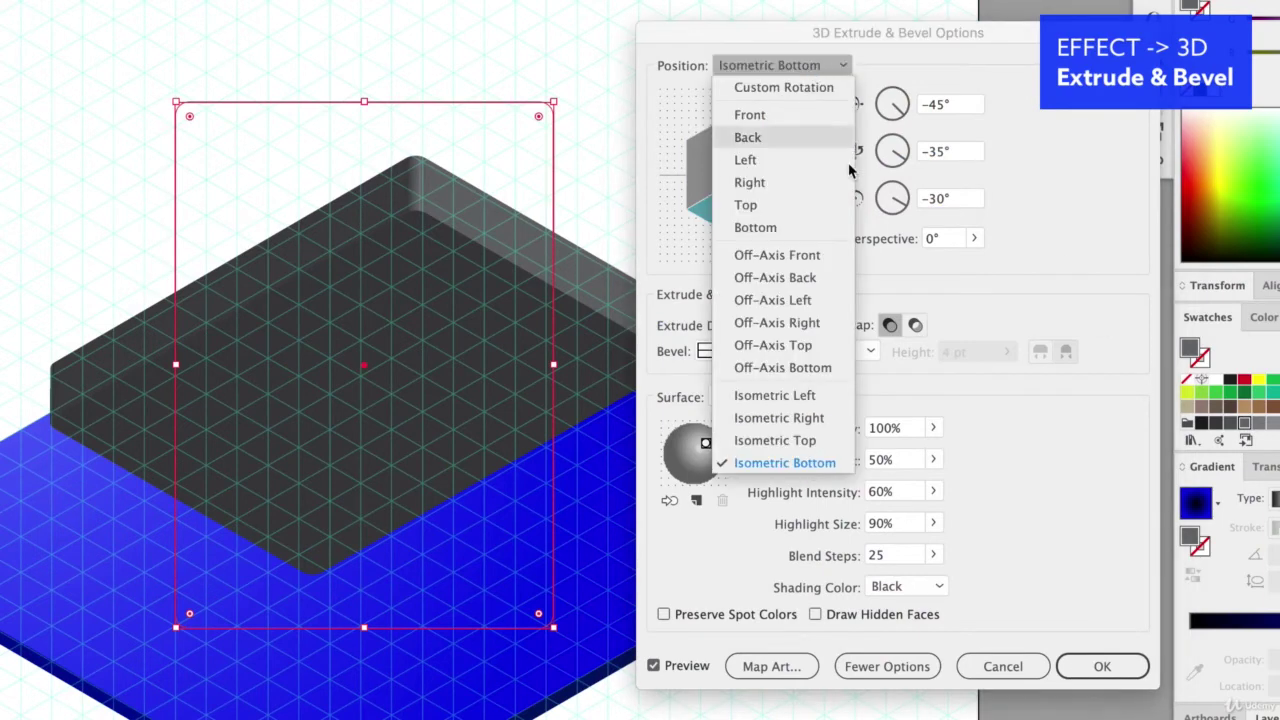
left_click(812, 392)
left_click(814, 62)
left_click(786, 425)
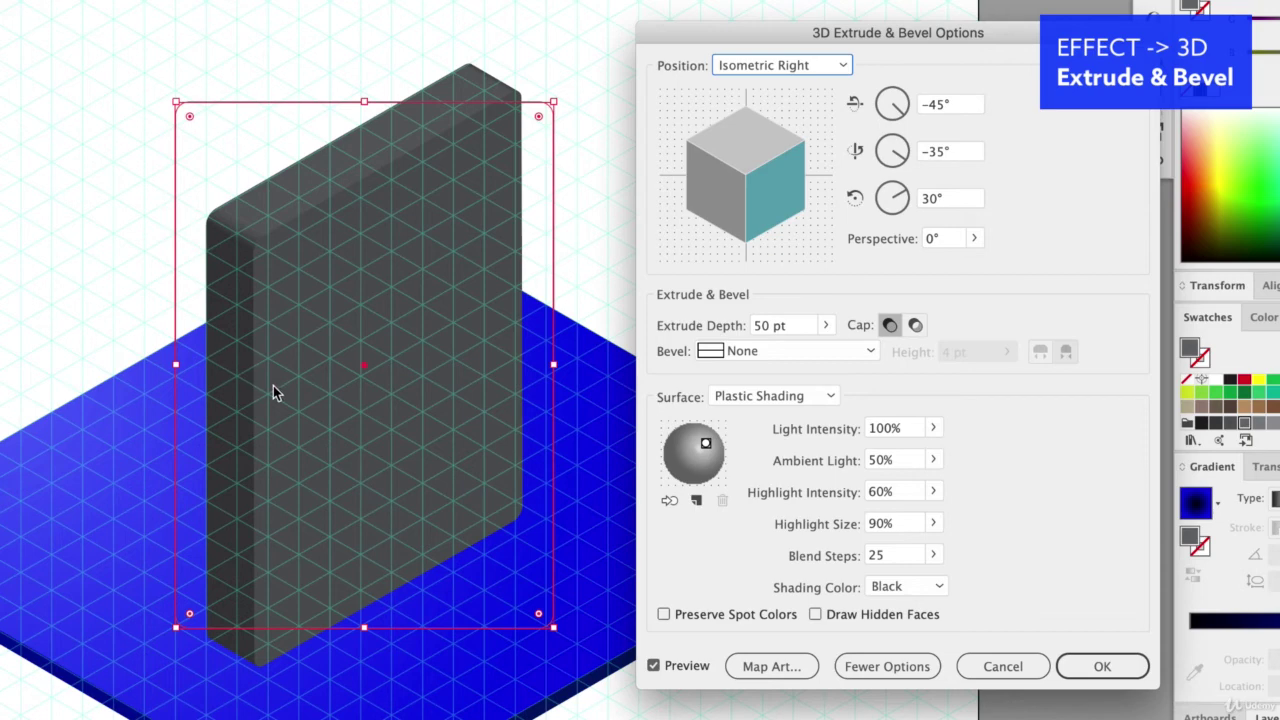
- Set the extrude depth to 20 pt and apply the 3D effect
left_click(823, 325)
left_click(772, 325)
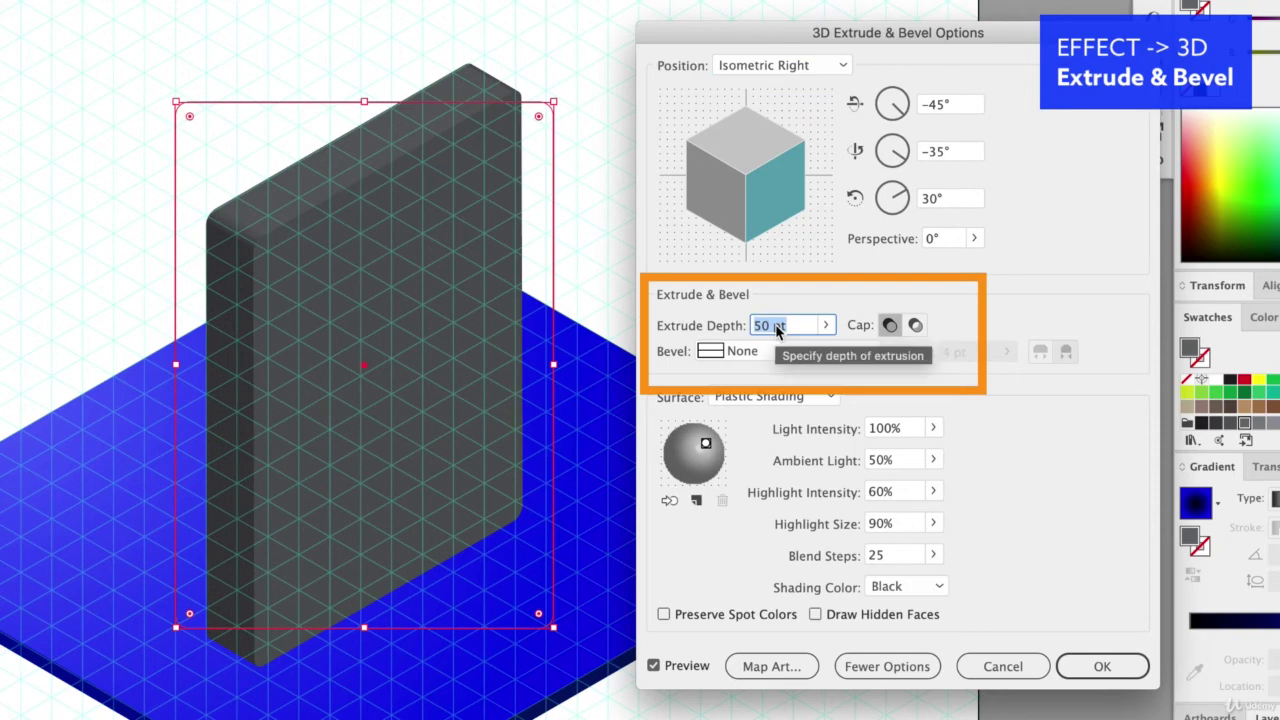
type("20")
key("Return")
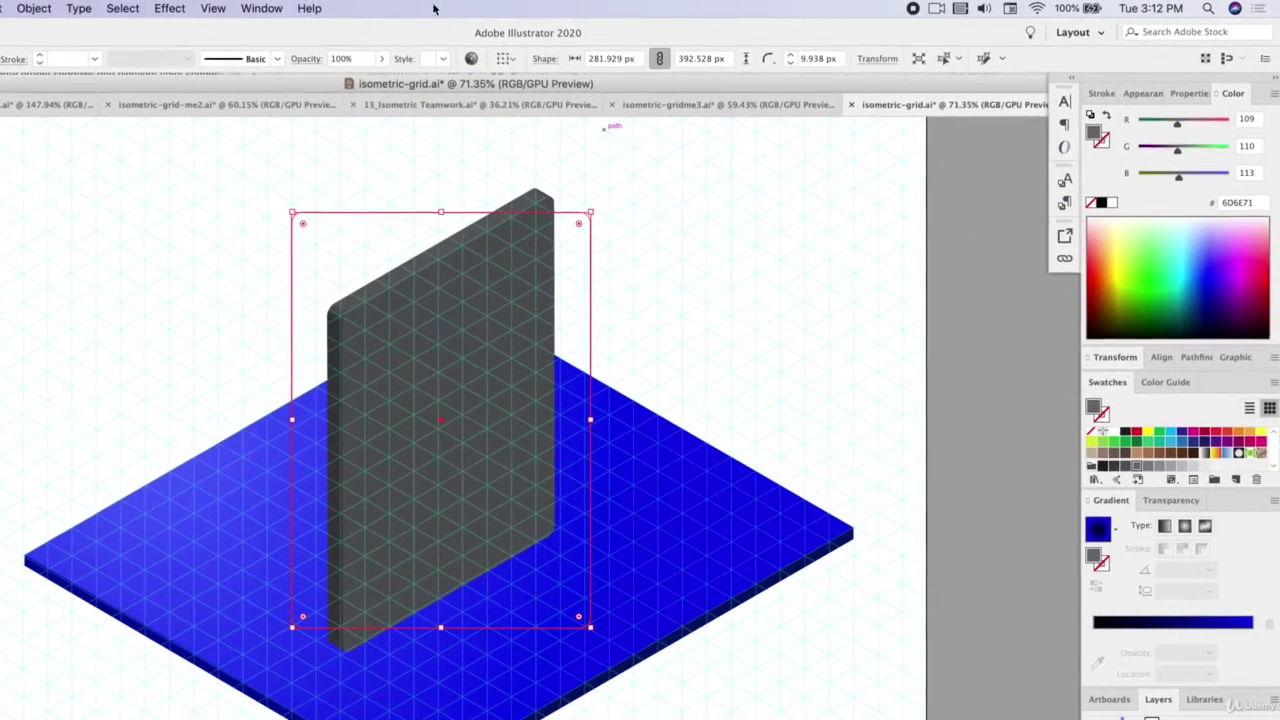
- Reopen the gray panel's 3D Extrude & Bevel settings with the preview on
left_click(262, 8)
left_click(376, 592)
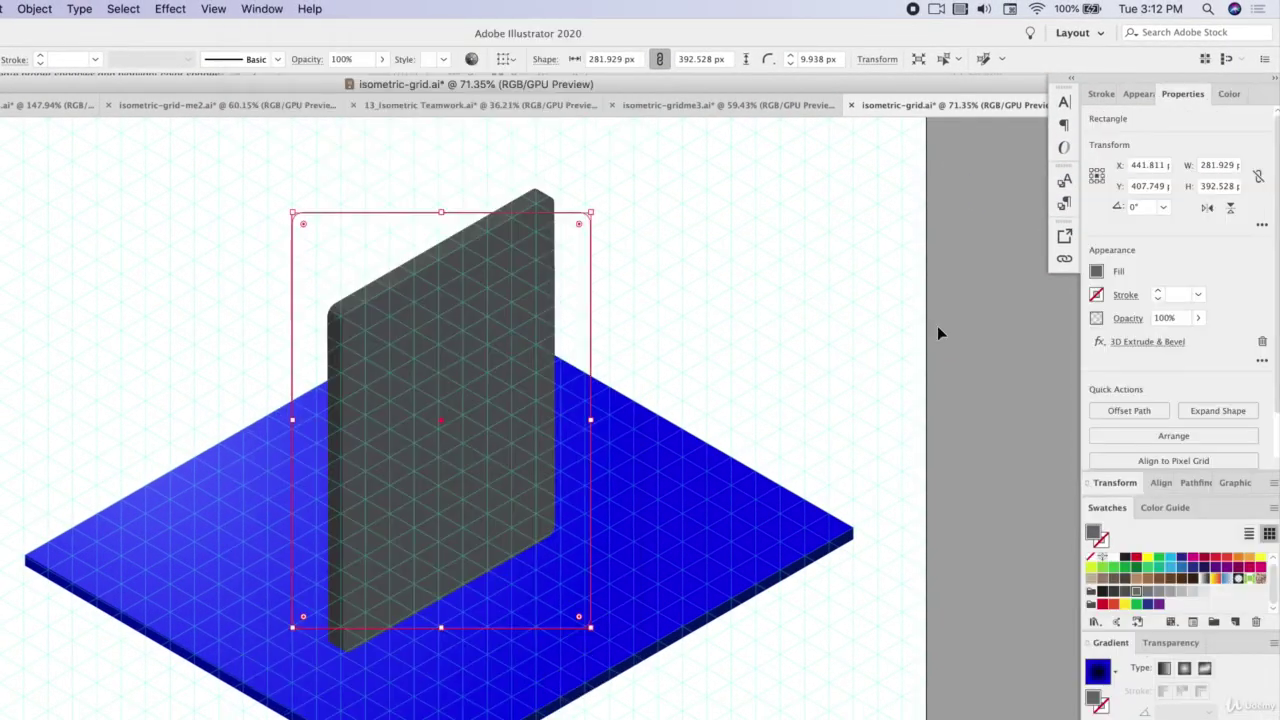
left_click(1094, 344)
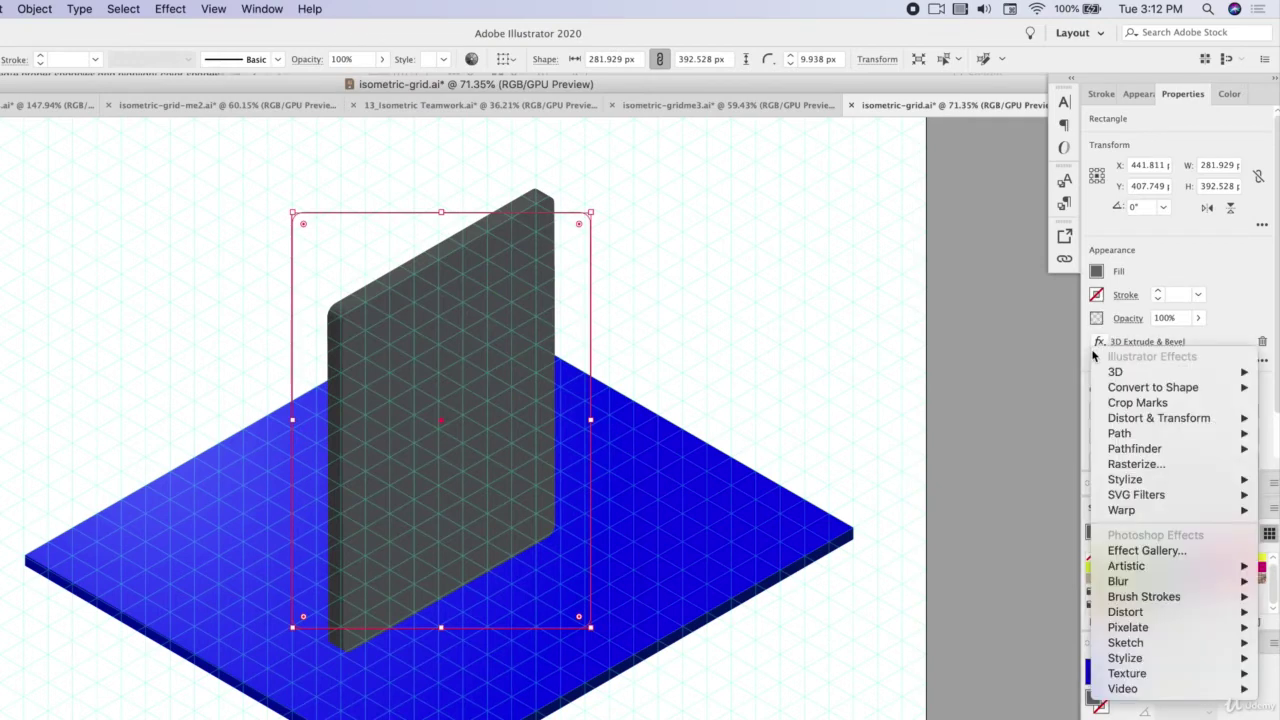
left_click(1146, 343)
left_click(1147, 342)
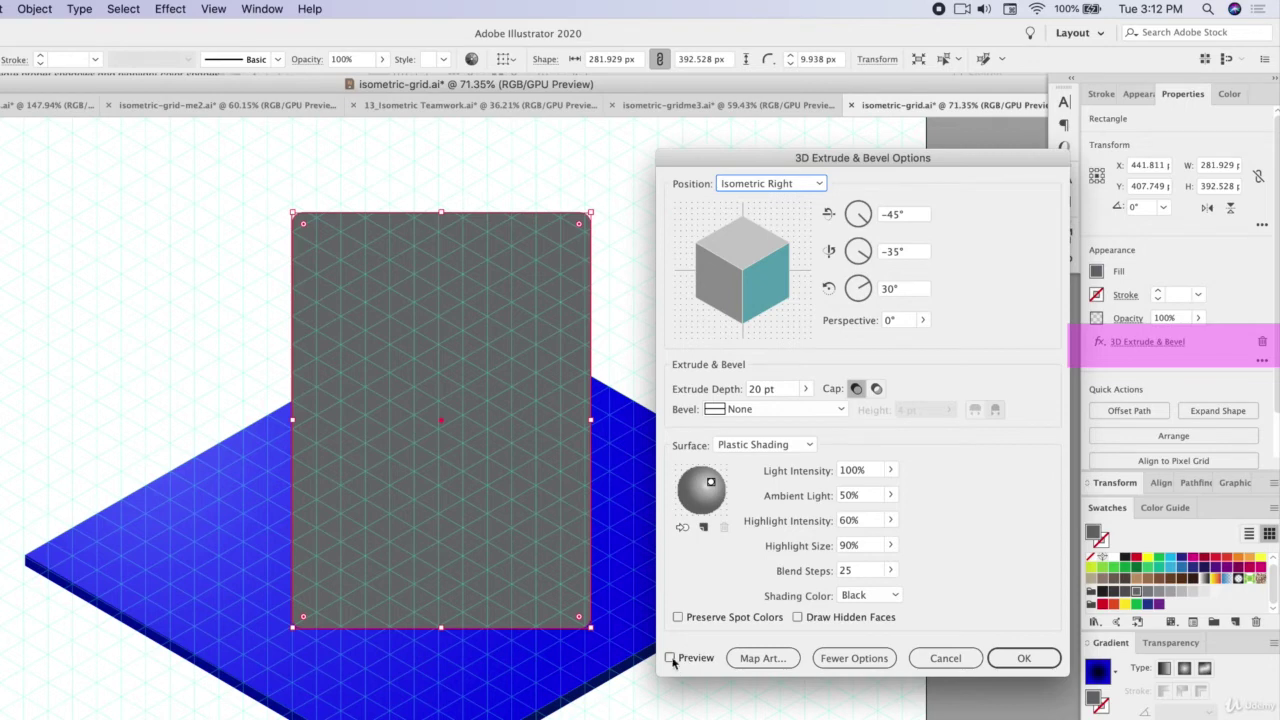
left_click(670, 658)
- Try an extrude depth of 14 pt on the panel and settle on 11 pt
left_click(787, 389)
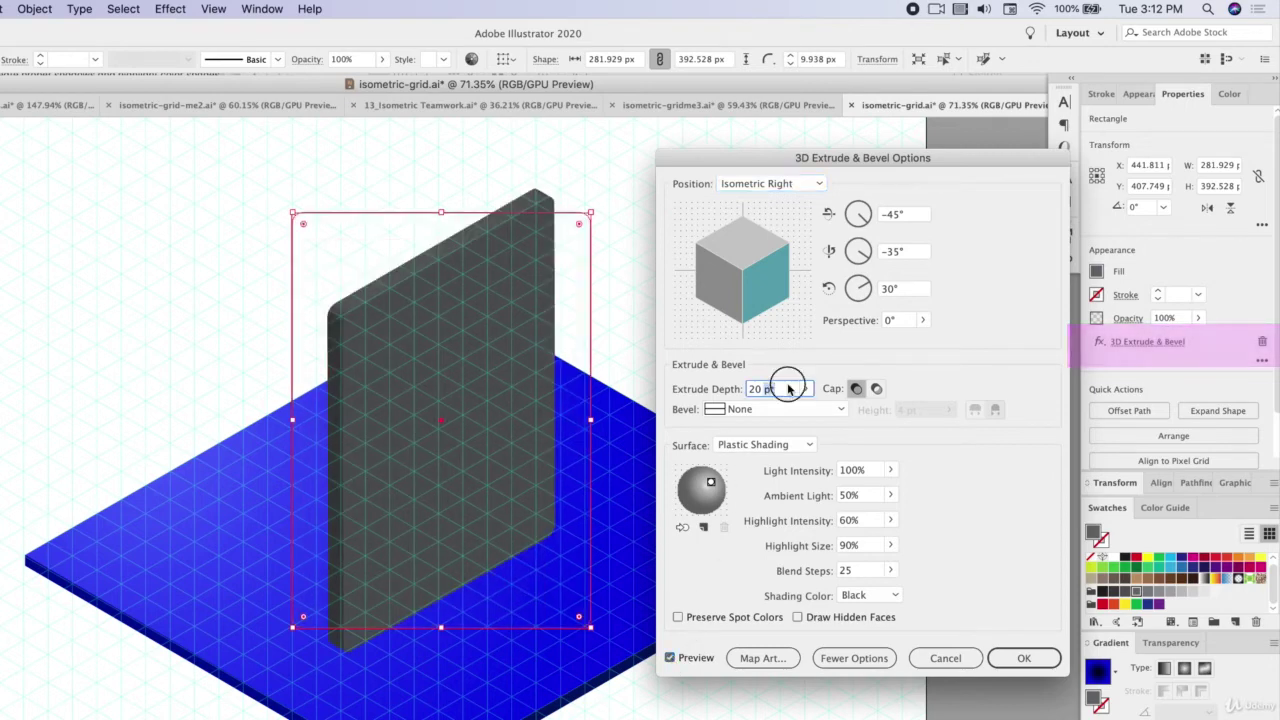
type("14")
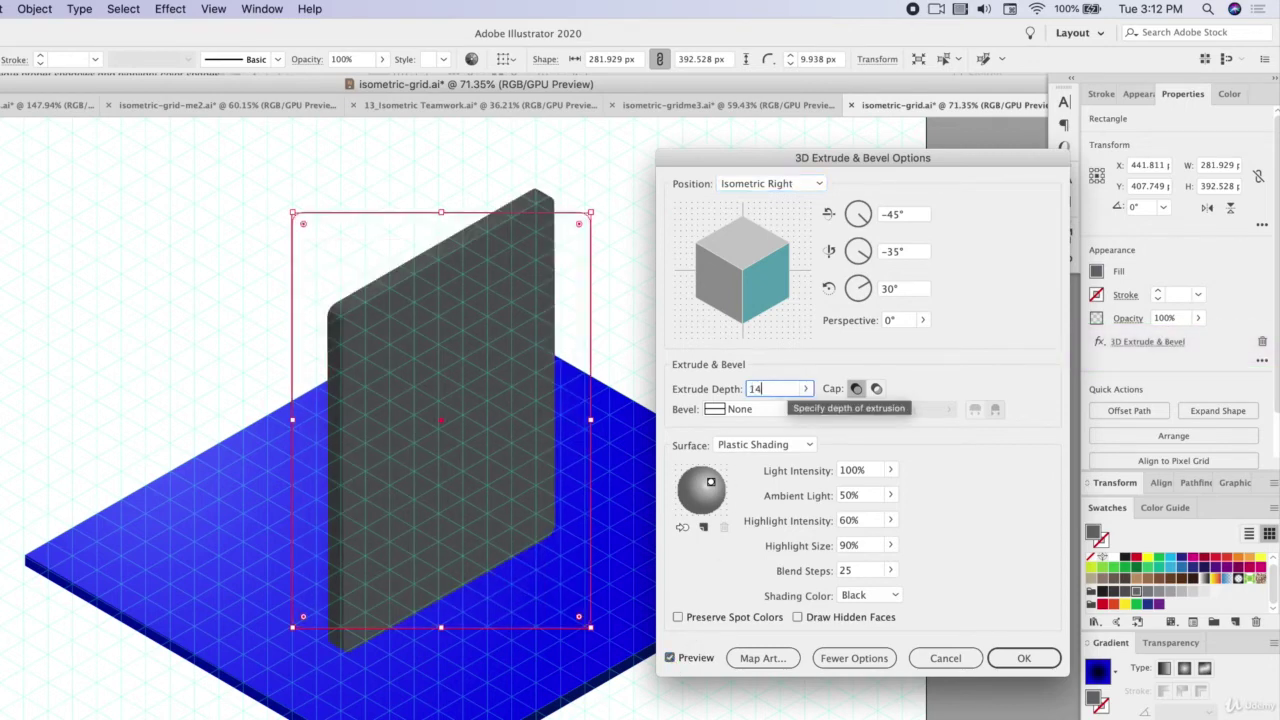
key("Tab")
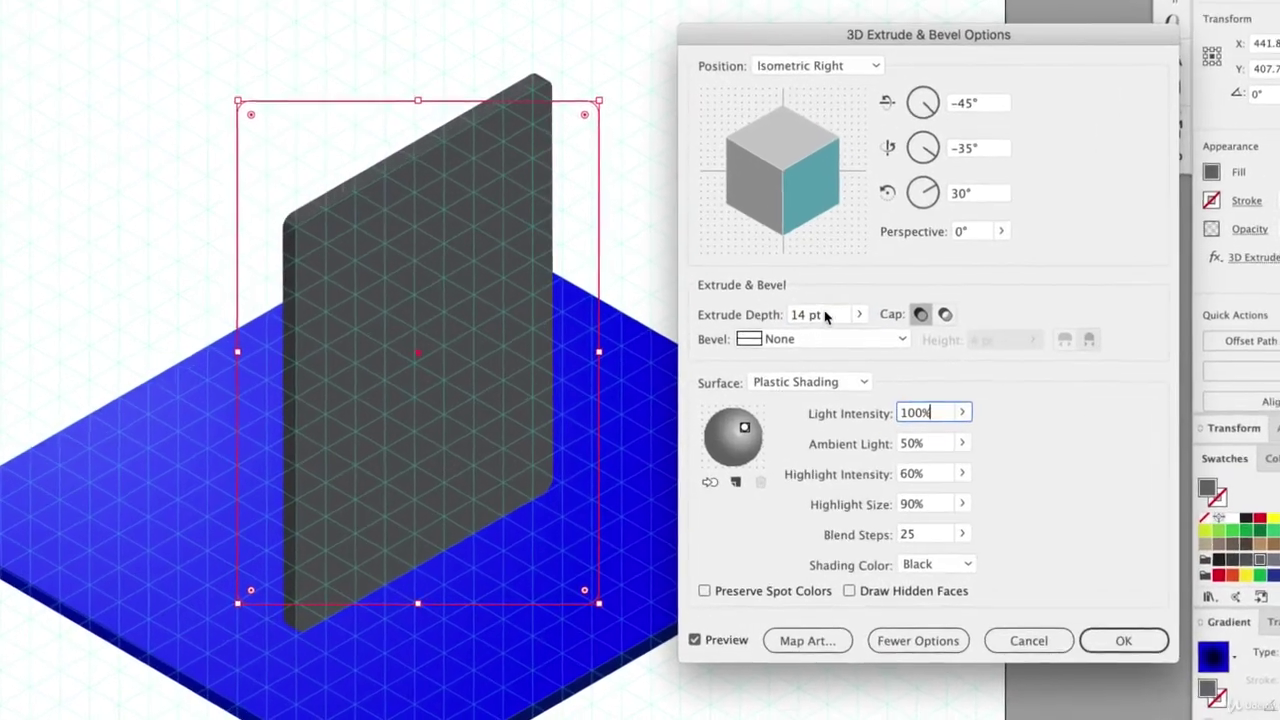
left_click(818, 315)
type("11")
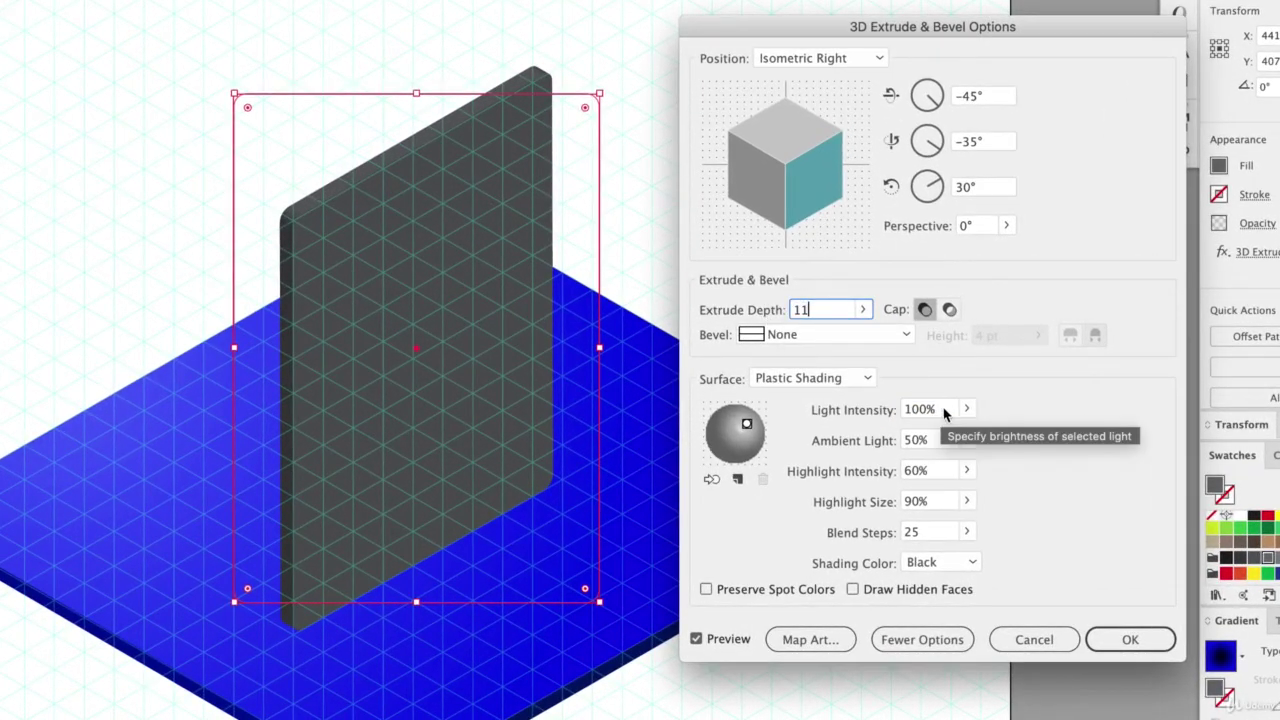
key("Tab")
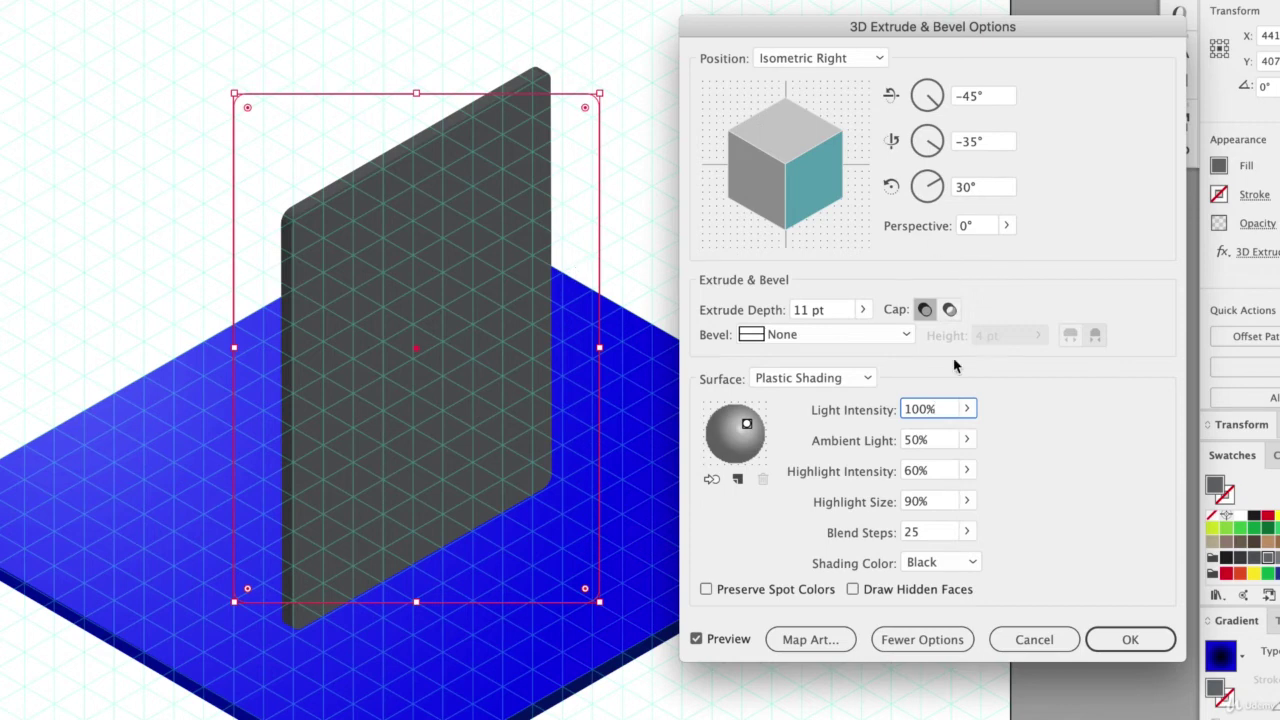
- Keep the surface on Plastic Shading and move the light to the left side of the shading sphere
left_click(810, 380)
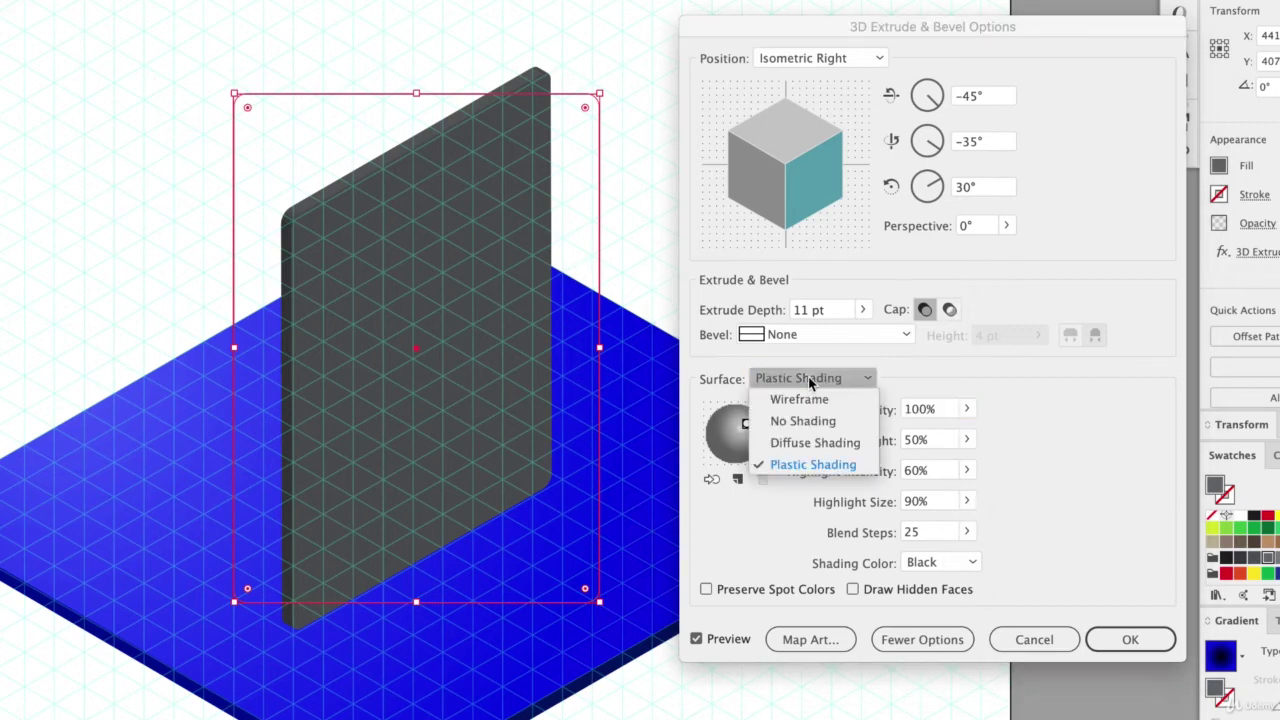
left_click(797, 466)
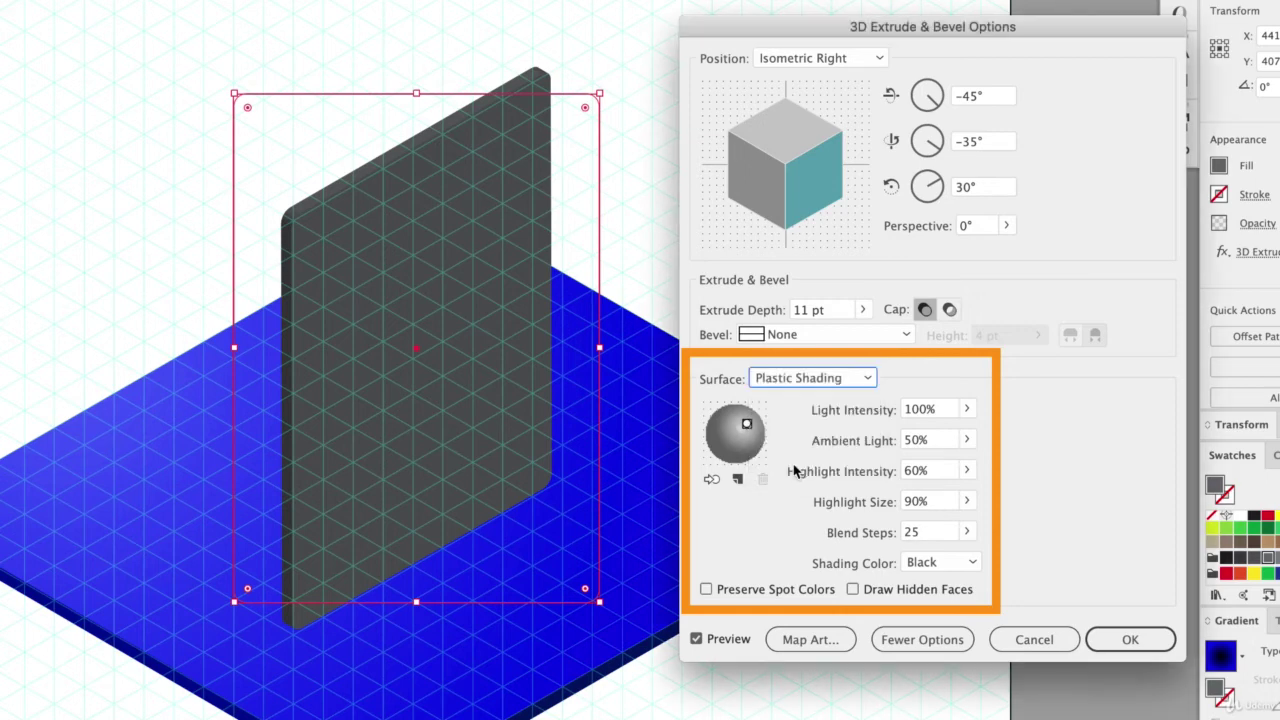
mouse_move(747, 427)
left_mouse_down()
mouse_move(735, 432)
mouse_move(747, 416)
mouse_move(731, 430)
mouse_move(737, 410)
mouse_move(728, 424)
mouse_move(756, 425)
mouse_move(726, 432)
mouse_move(723, 415)
mouse_move(712, 432)
left_mouse_up()
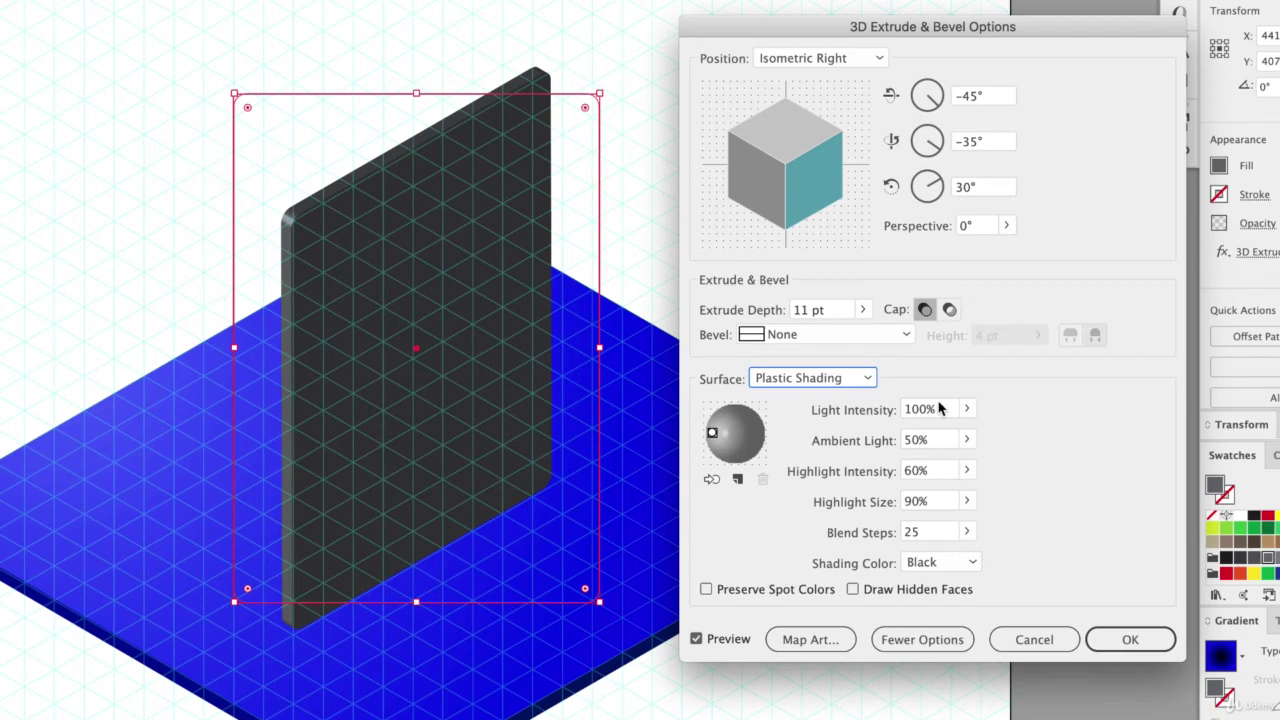
- Tune the panel's shading to 66% ambient light, 89% highlight intensity and 93% highlight size
left_click(967, 446)
left_click(948, 464)
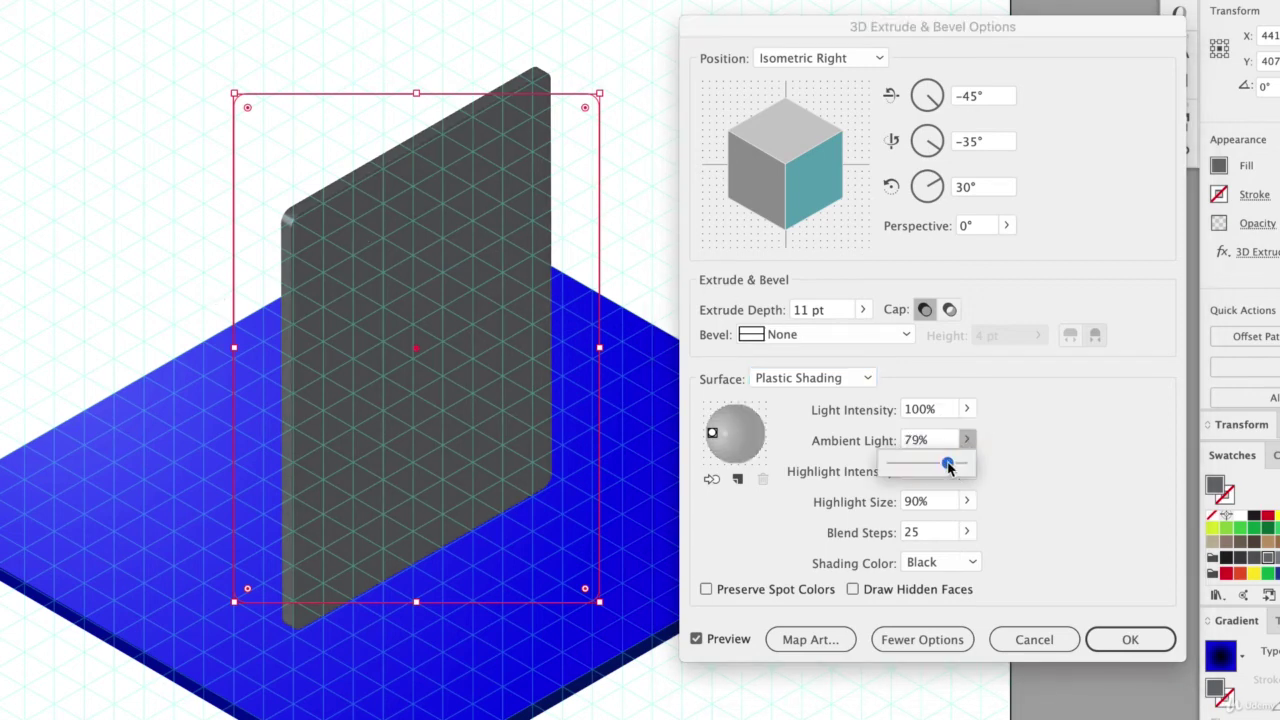
left_click_drag(947, 466, 943, 468)
left_click(1022, 428)
left_click(966, 471)
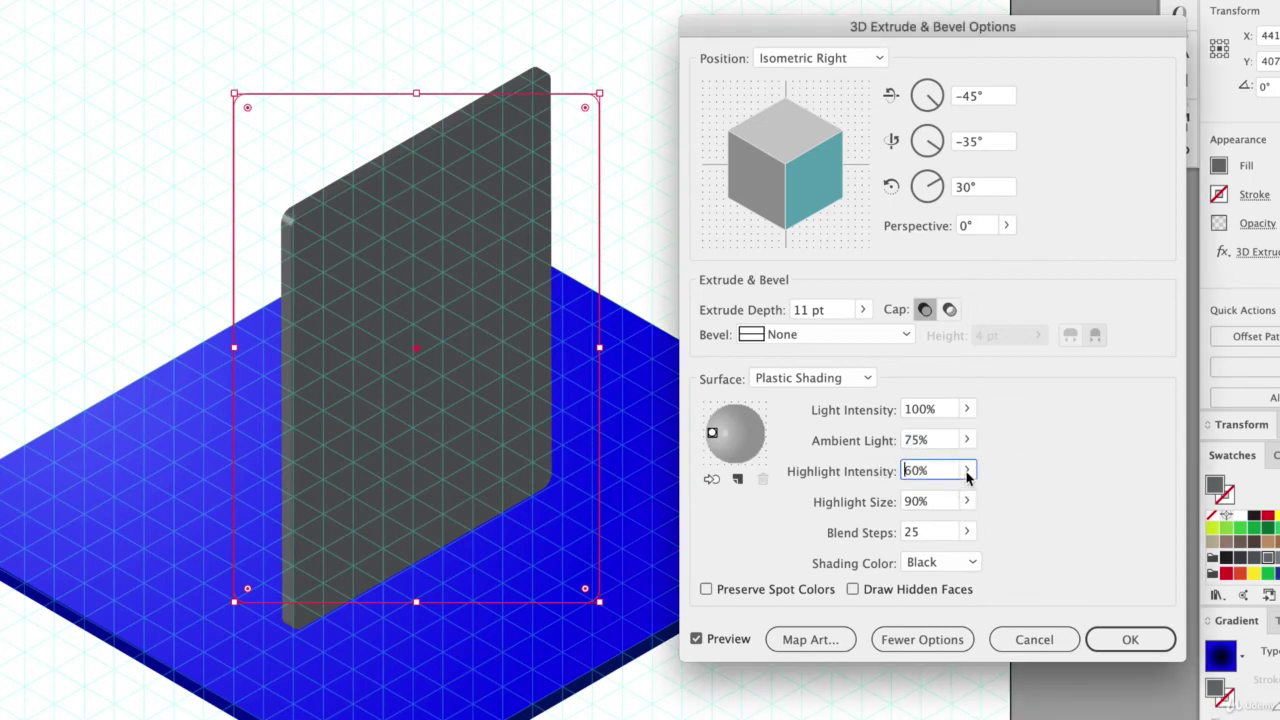
left_click_drag(952, 497, 965, 500)
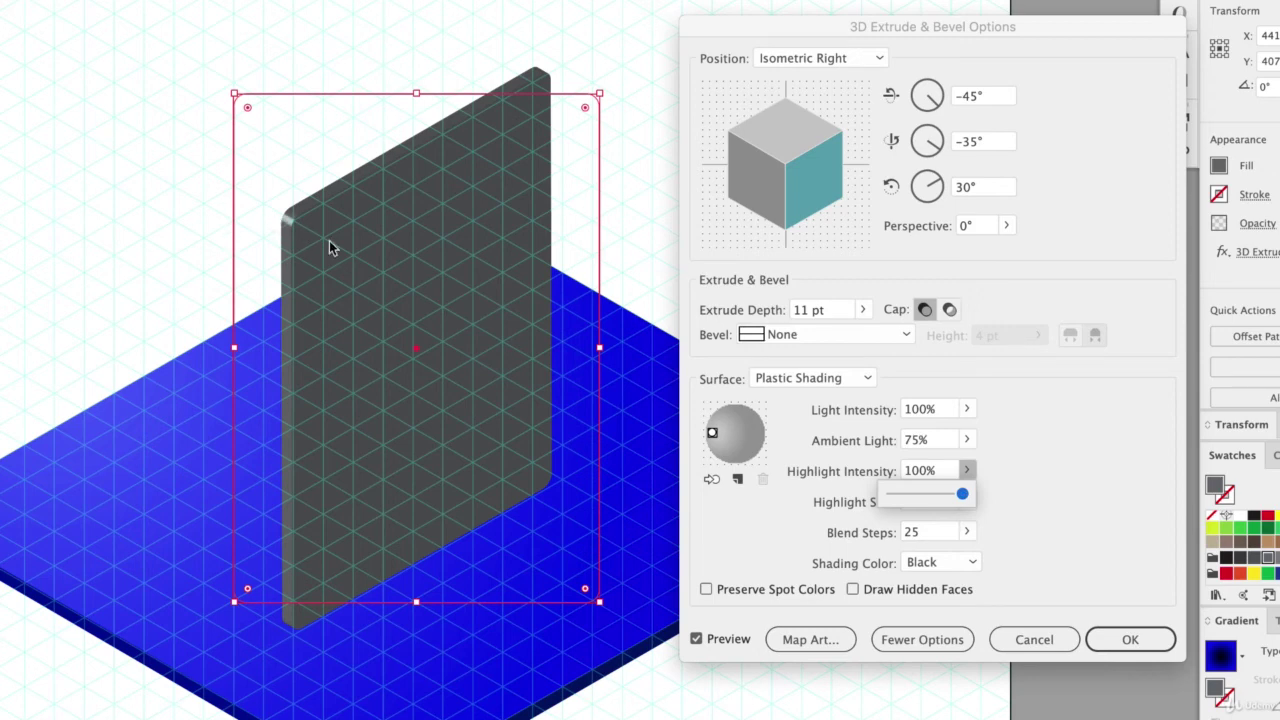
left_click(1033, 467)
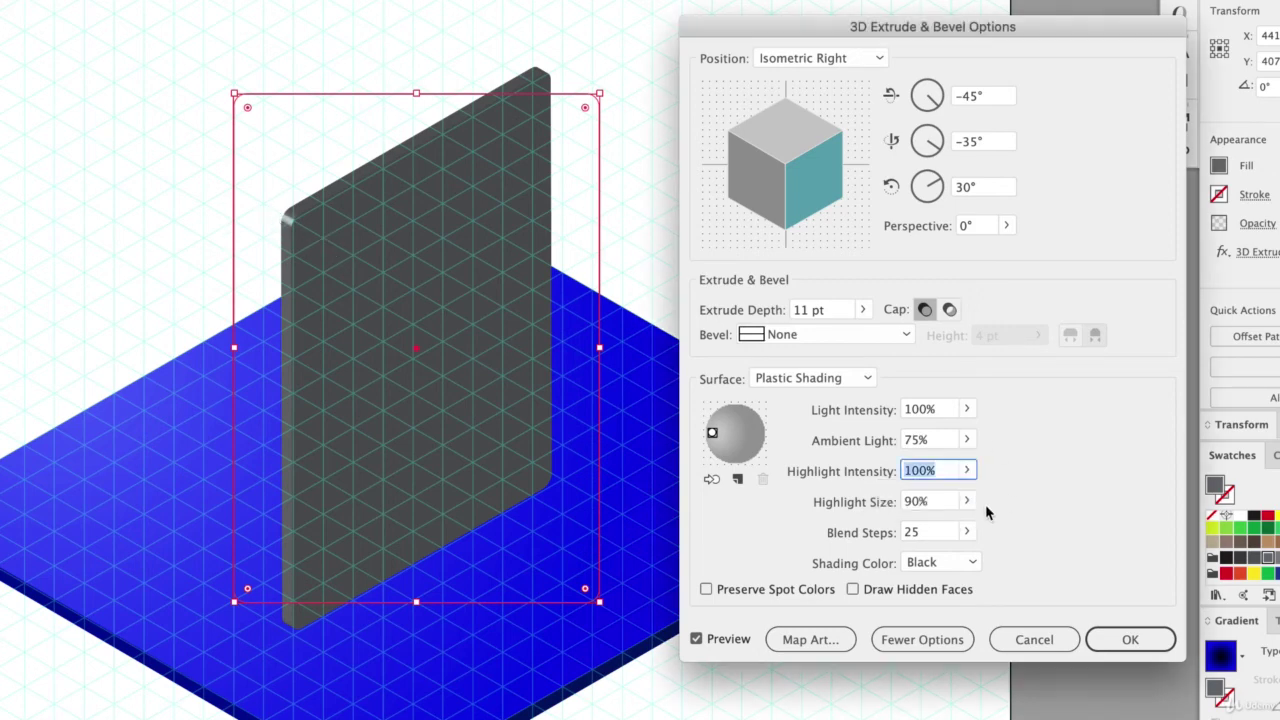
left_click(966, 501)
left_click_drag(920, 518, 968, 527)
left_click(1021, 481)
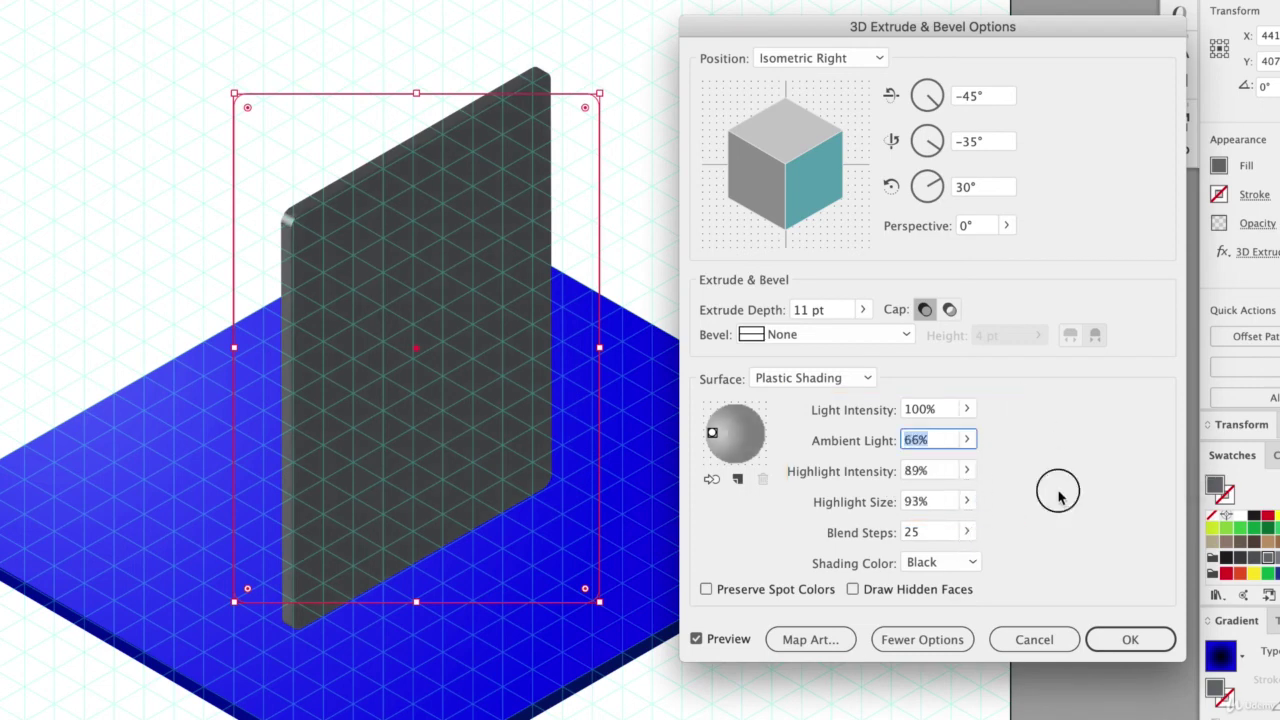
- Try the light at the center of the shading sphere, return it to the left side and apply the 3D effect
mouse_move(712, 438)
left_mouse_down()
mouse_move(732, 428)
mouse_move(706, 426)
mouse_move(736, 433)
left_mouse_up()
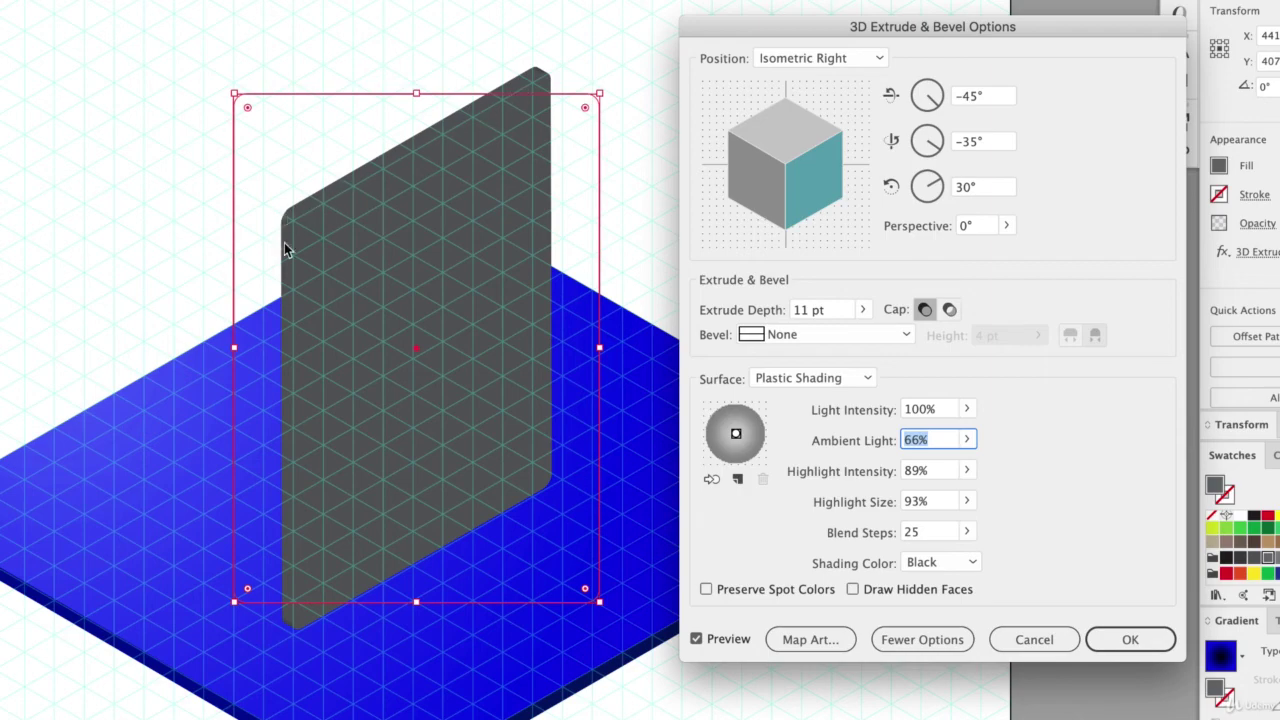
left_click(1130, 640)
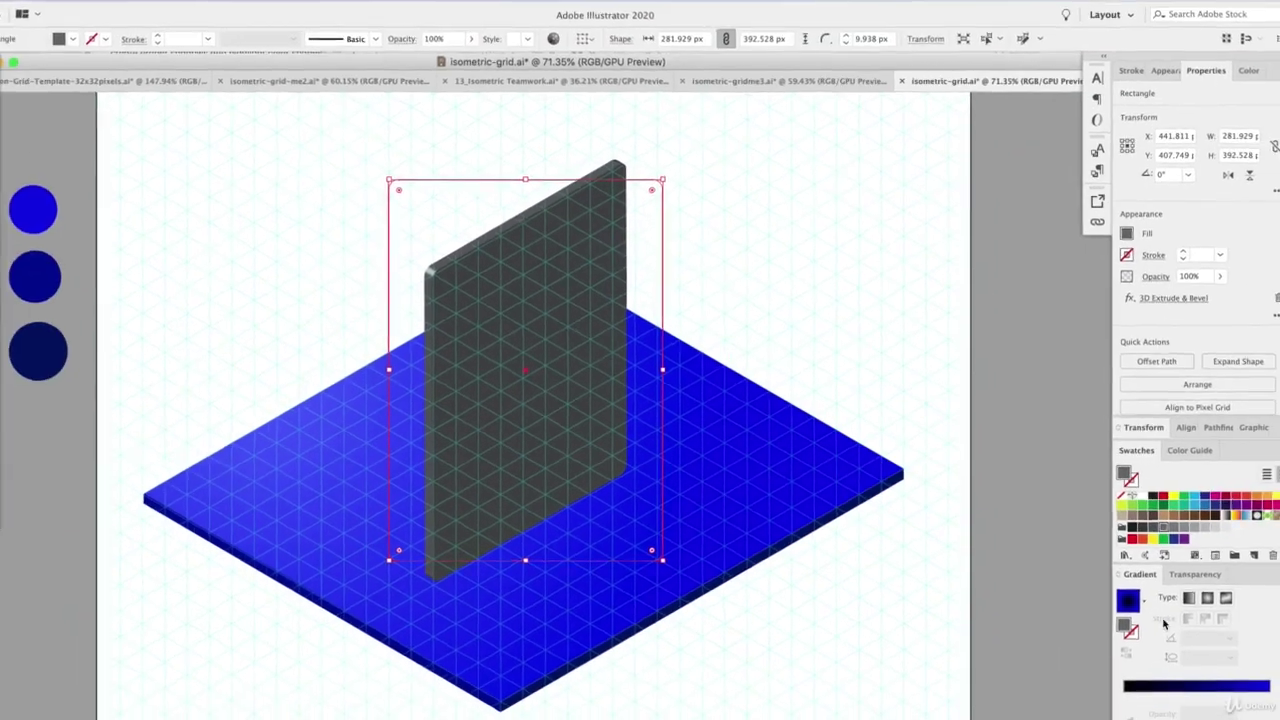
- Collapse the gradient settings, hide the Isometric Grid layer and deselect the artwork
double_click(1139, 574)
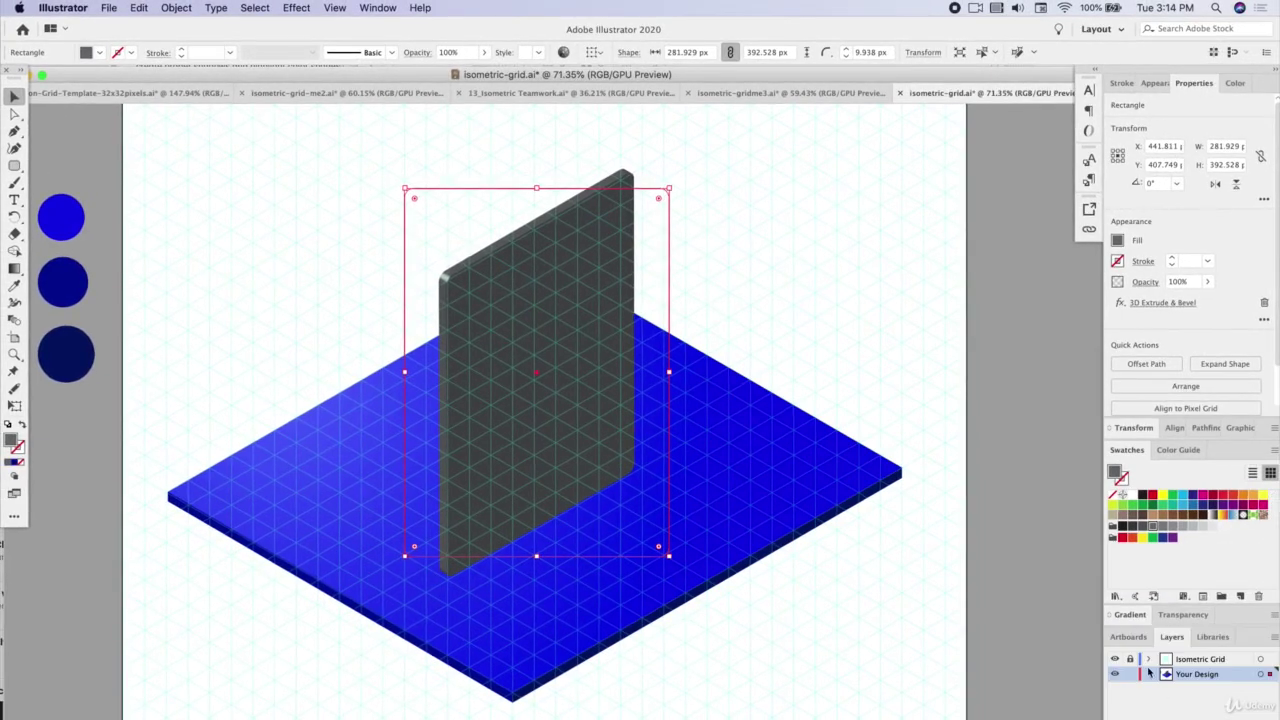
left_click(1114, 659)
left_click(770, 248)
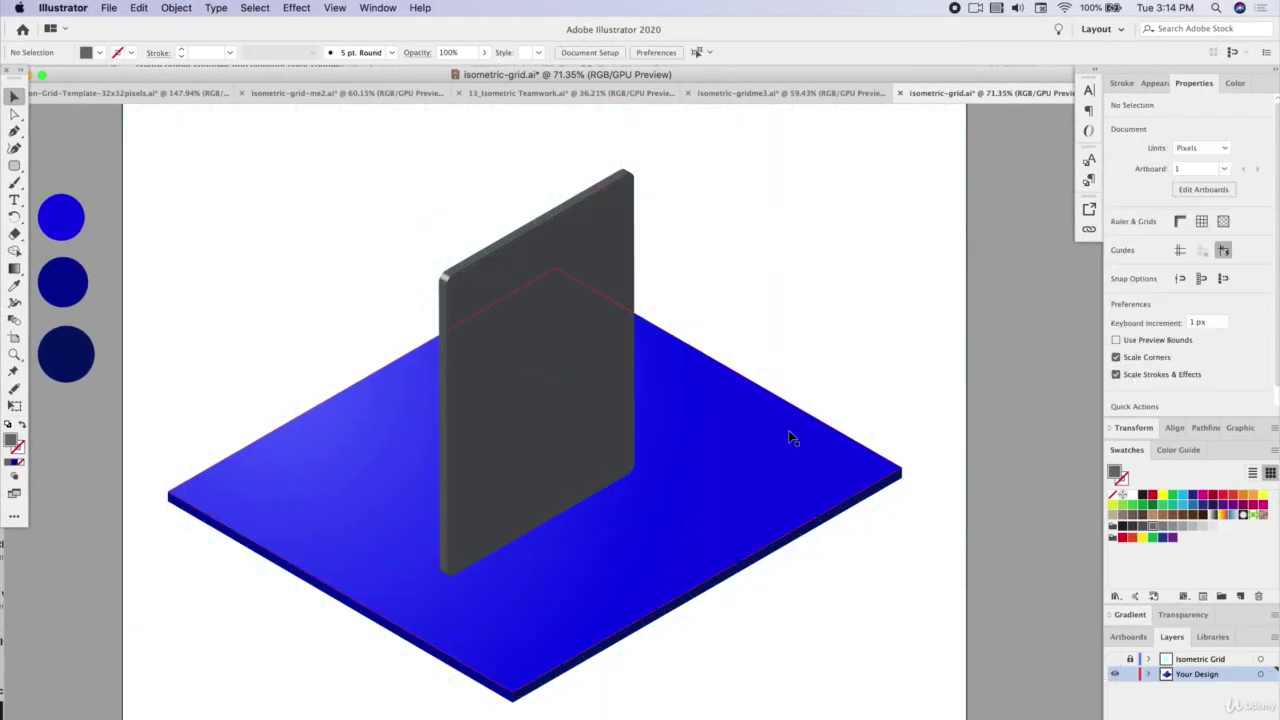
- Adjust the corner rounding of the panel's rectangle to about 12.18 px with the Direct Selection tool
left_click(586, 462)
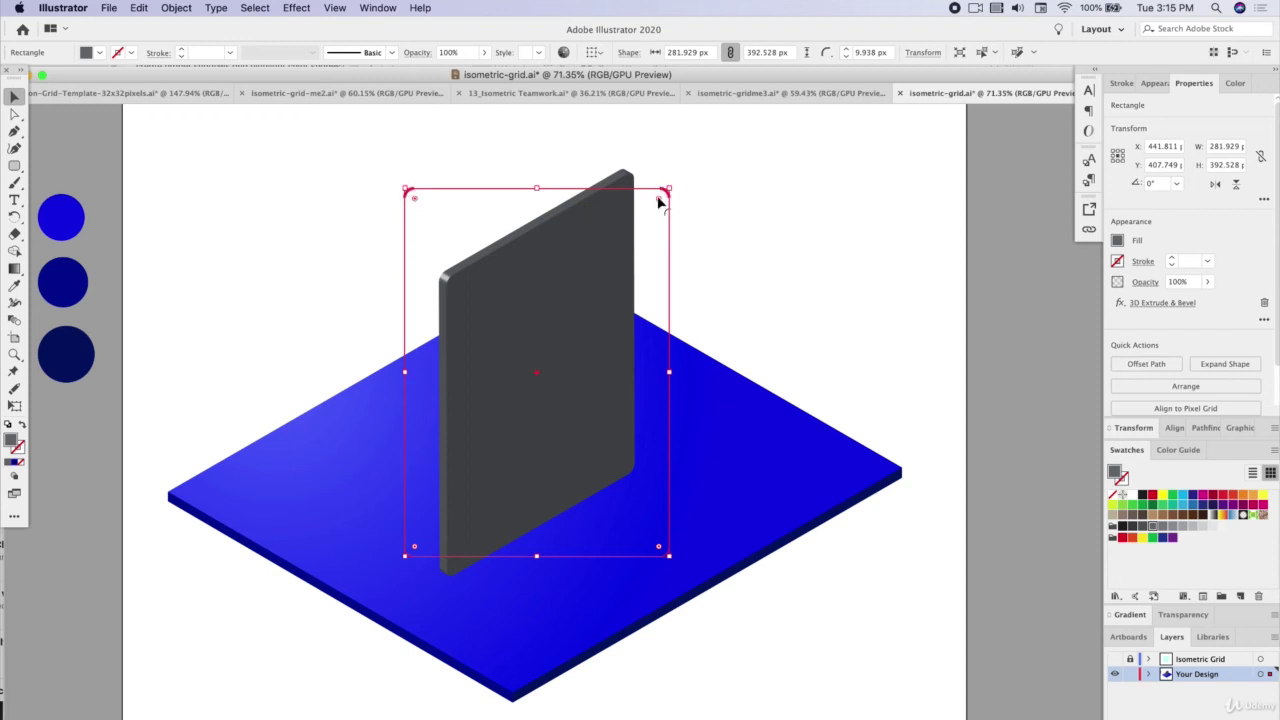
key("a")
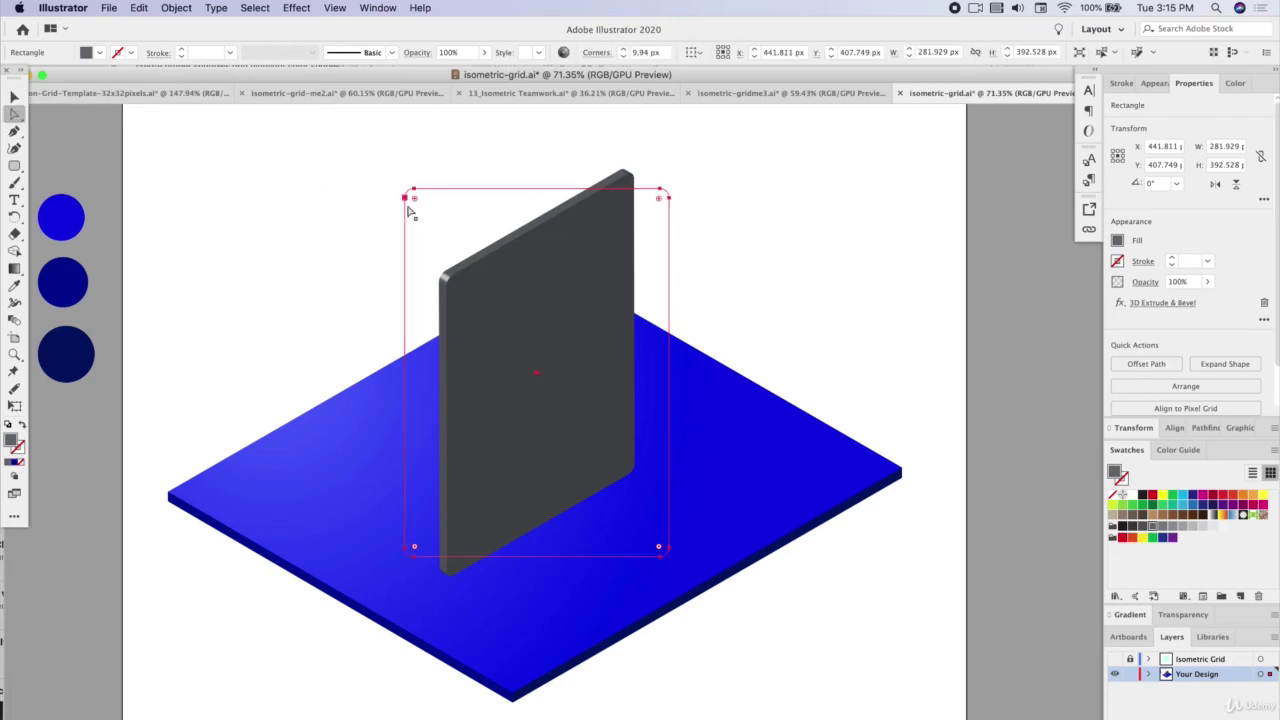
left_click_drag(414, 198, 445, 228)
left_click_drag(439, 224, 418, 203)
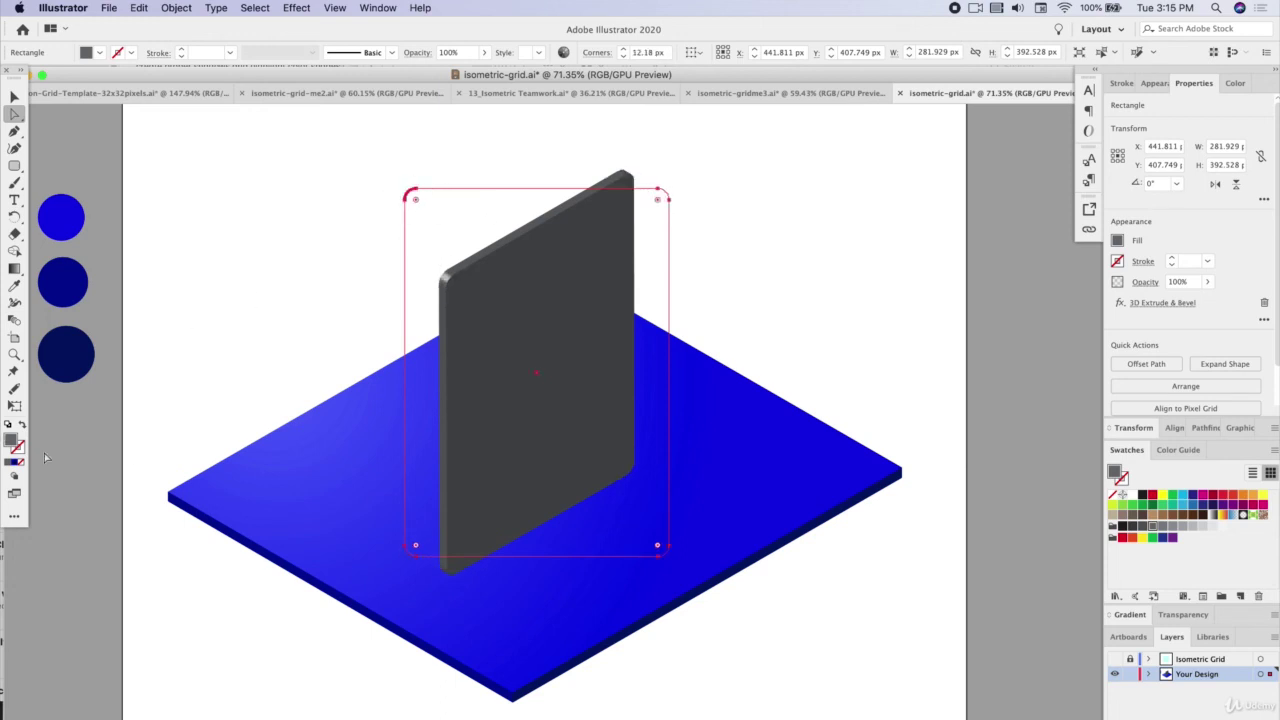
- Fill the panel with a gray swatch two shades lighter and deselect it
left_click(1160, 527)
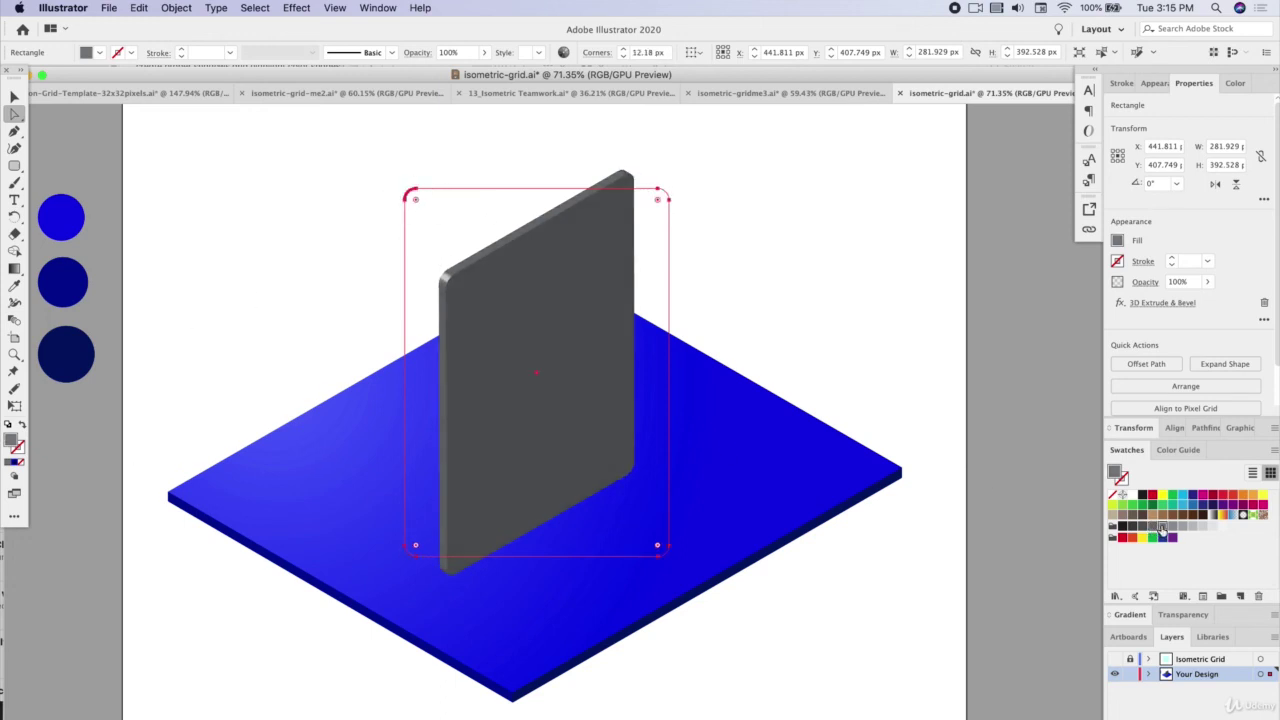
left_click(1174, 528)
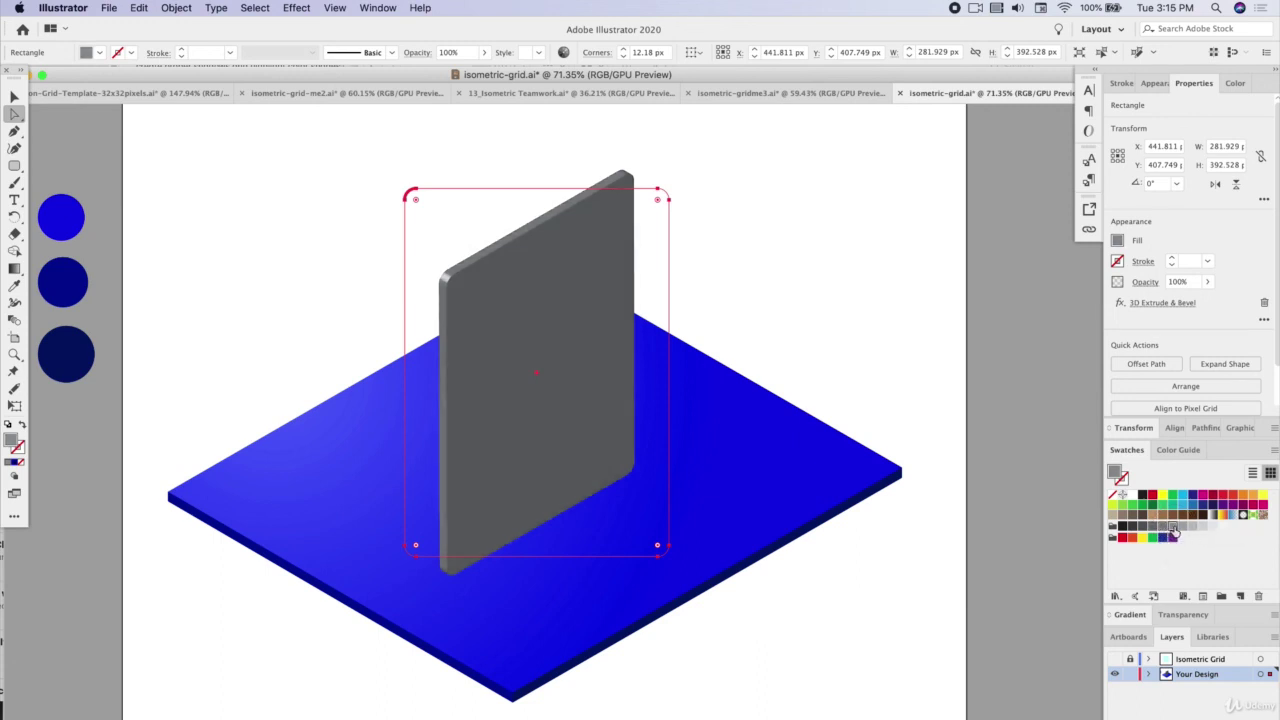
left_click(14, 96)
left_click(350, 285)
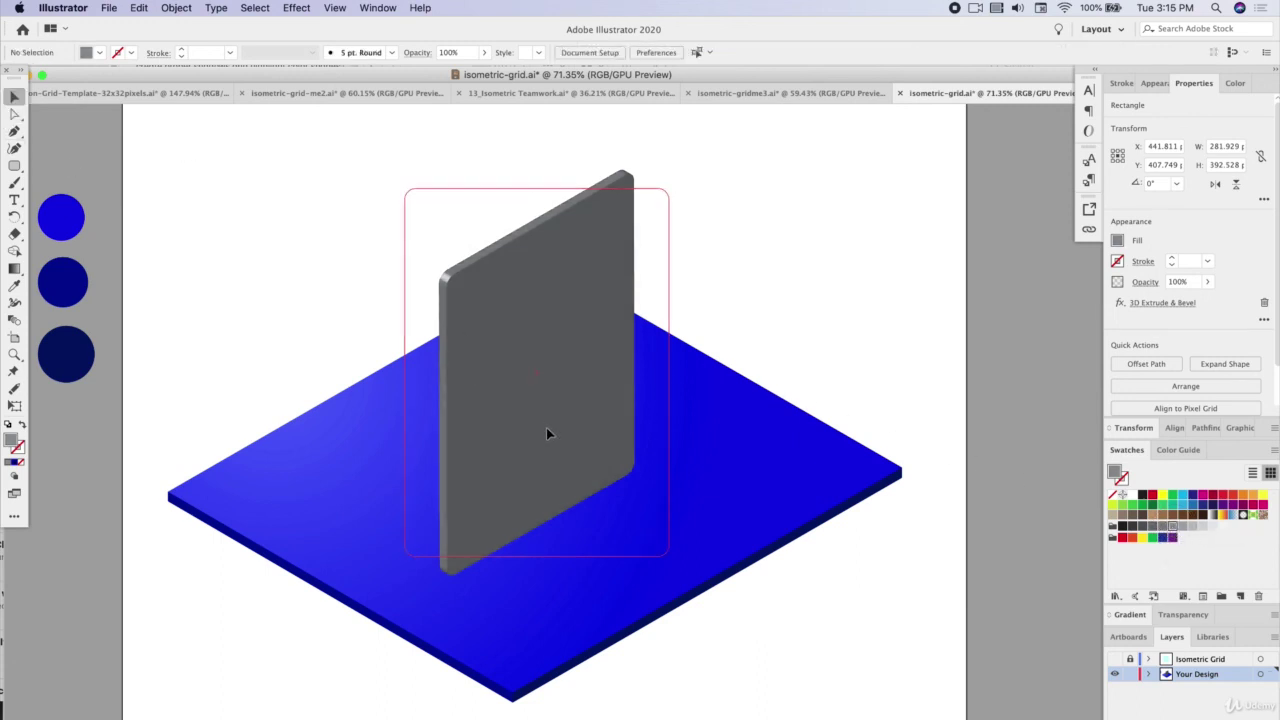
- Show the Isometric Grid layer and move the panel farther back on the slab to about X 422, Y 349 px
left_click(1120, 659)
left_click_drag(531, 486, 542, 457)
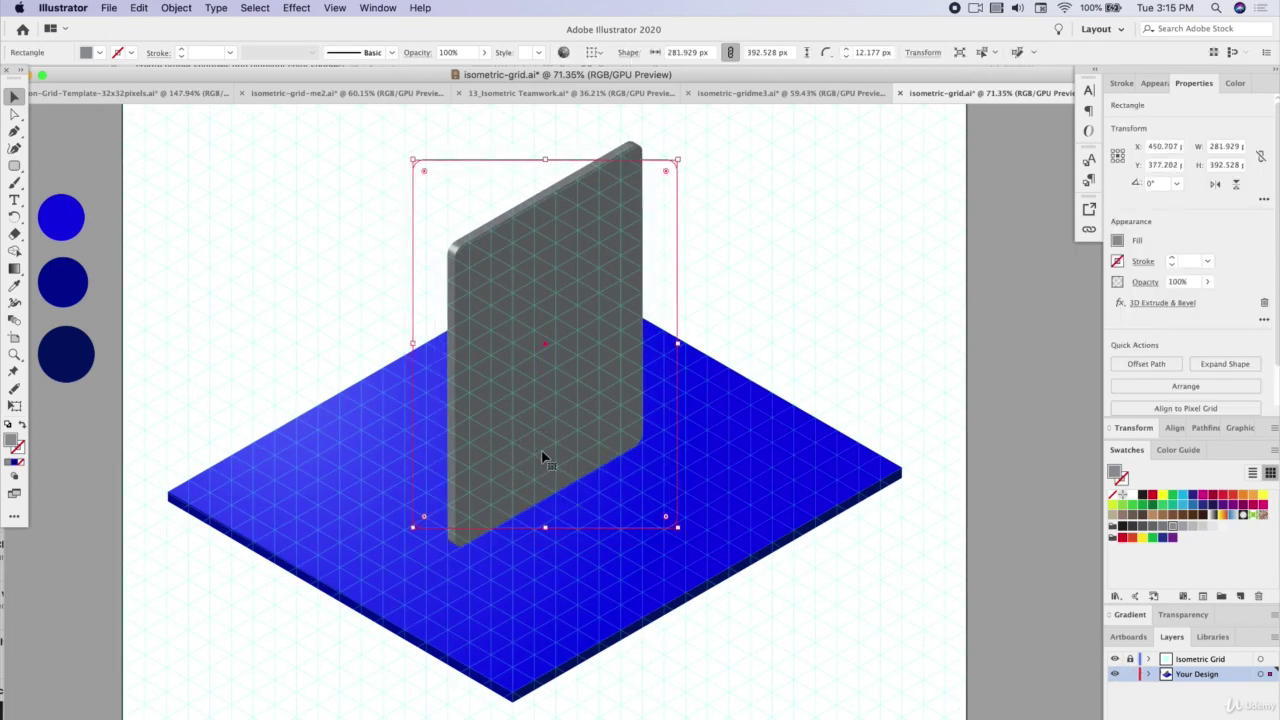
scroll(542, 458, "up", 4)
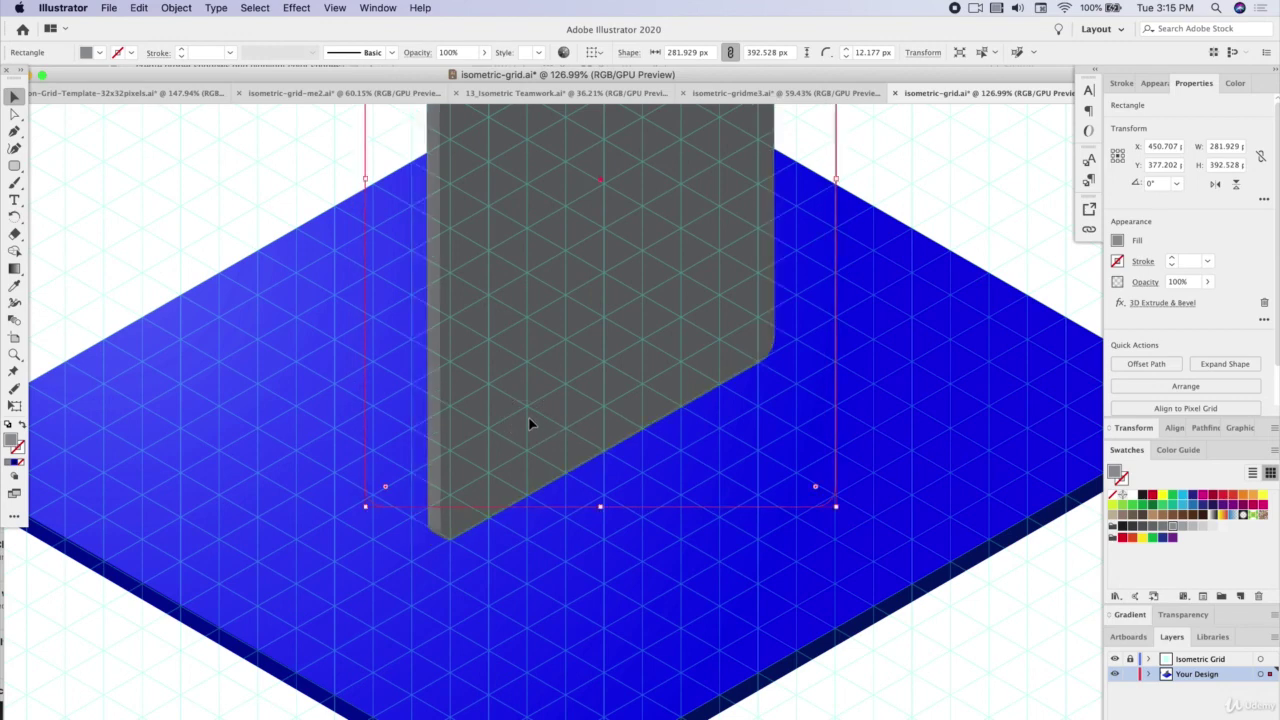
left_click_drag(530, 424, 531, 423)
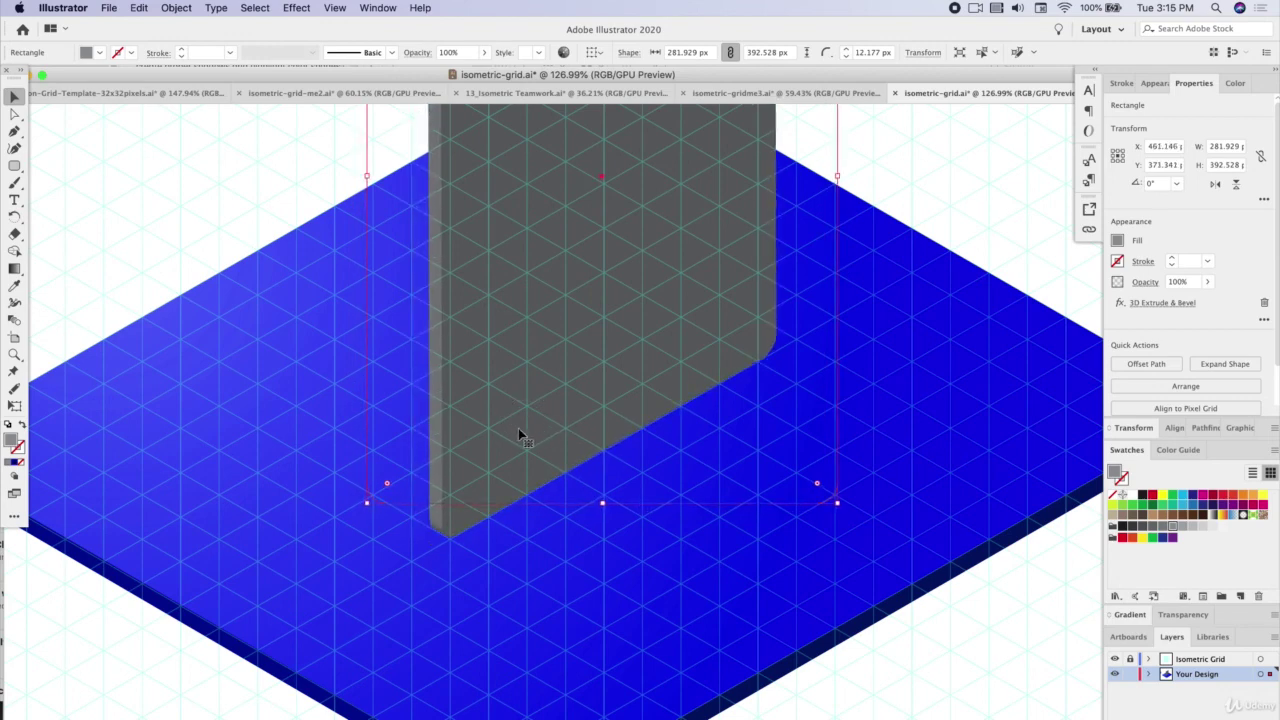
left_click_drag(519, 431, 474, 413)
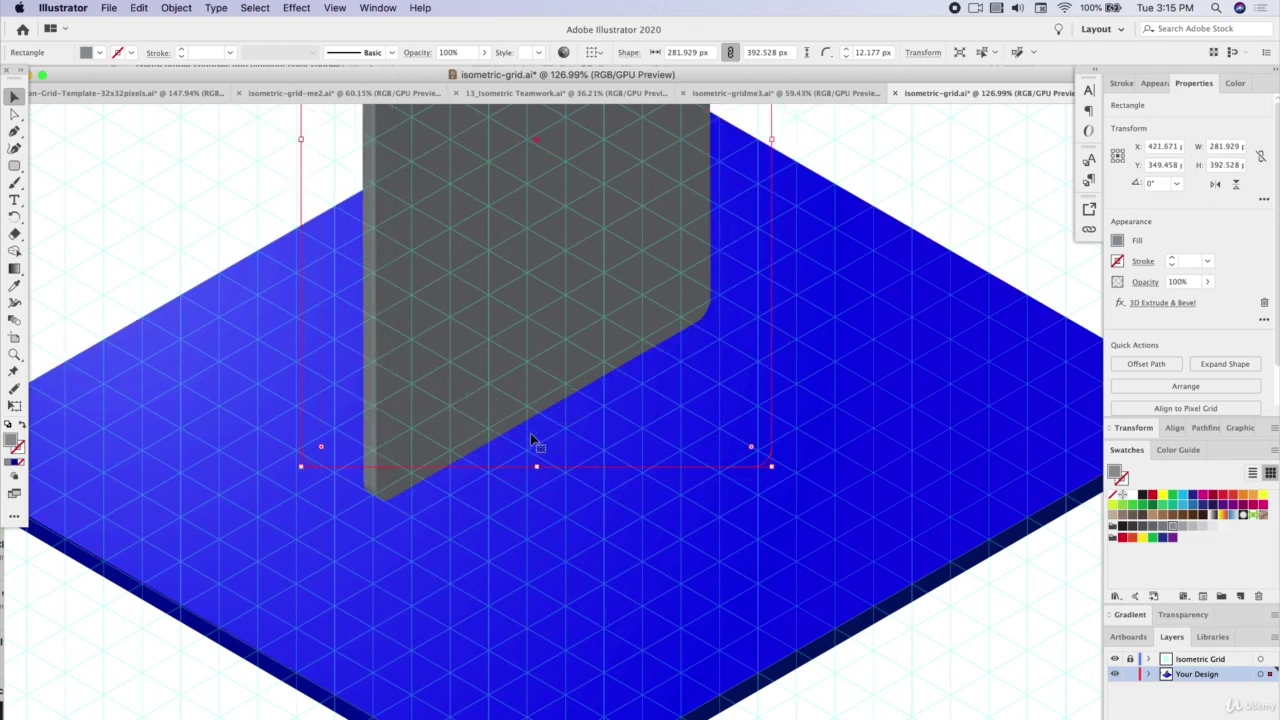
- Nudge the panel 7 px left and 4 px up to fit the grid, and select the blue floor's top face
key("Left")
key("Left")
key("Left")
key("Left")
key("Left")
key("Left")
key("Left")
key("Up")
key("Up")
key("Up")
key("Up")
key("Up")
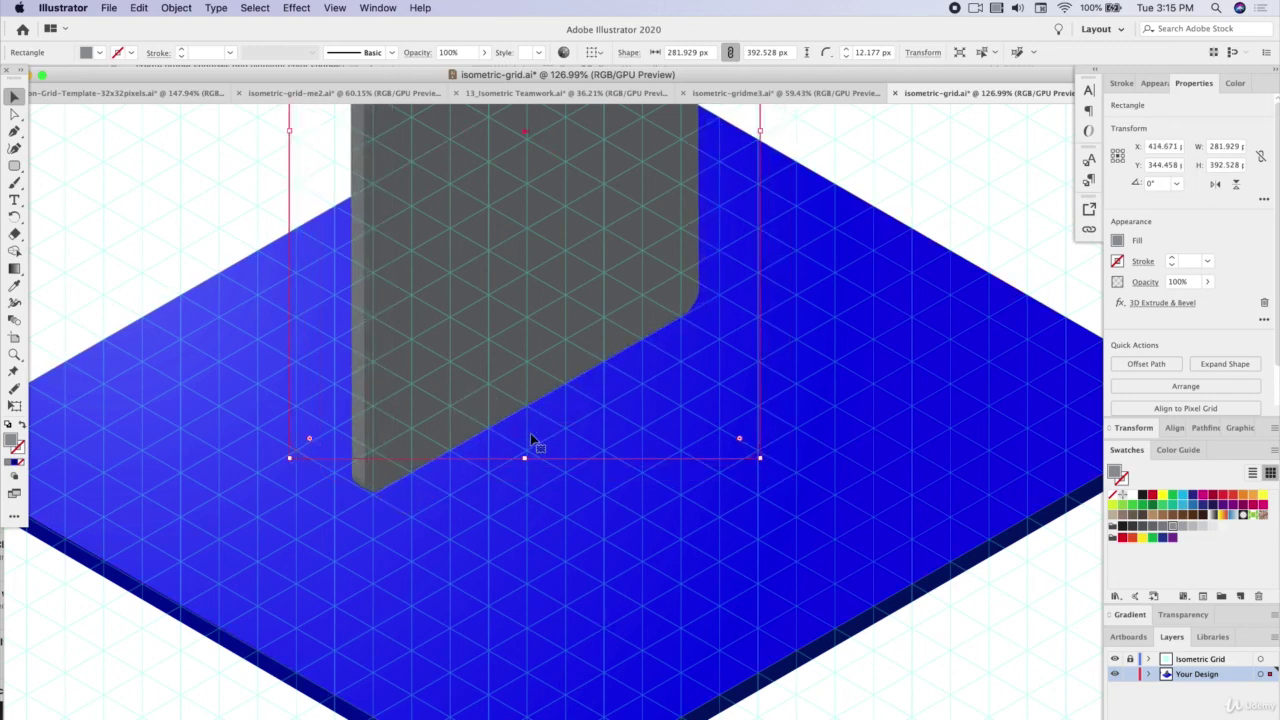
key("Down")
left_click(685, 512)
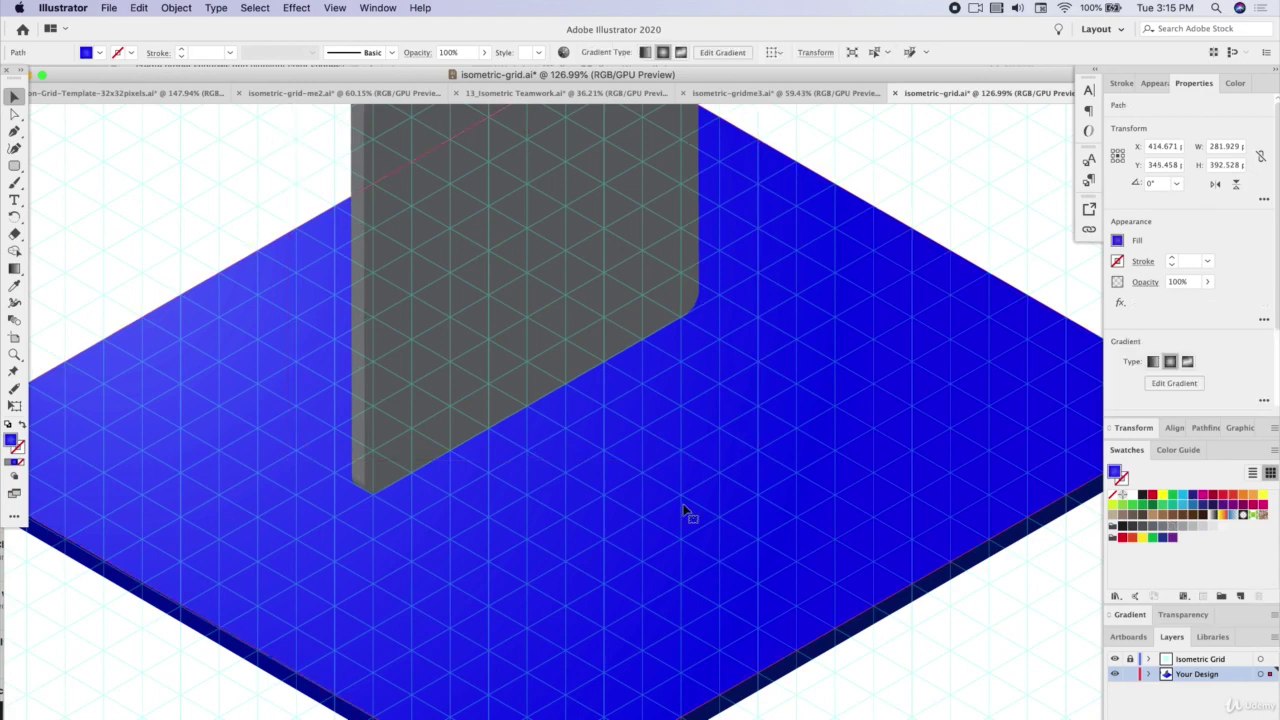
scroll(685, 512, "down", 5)
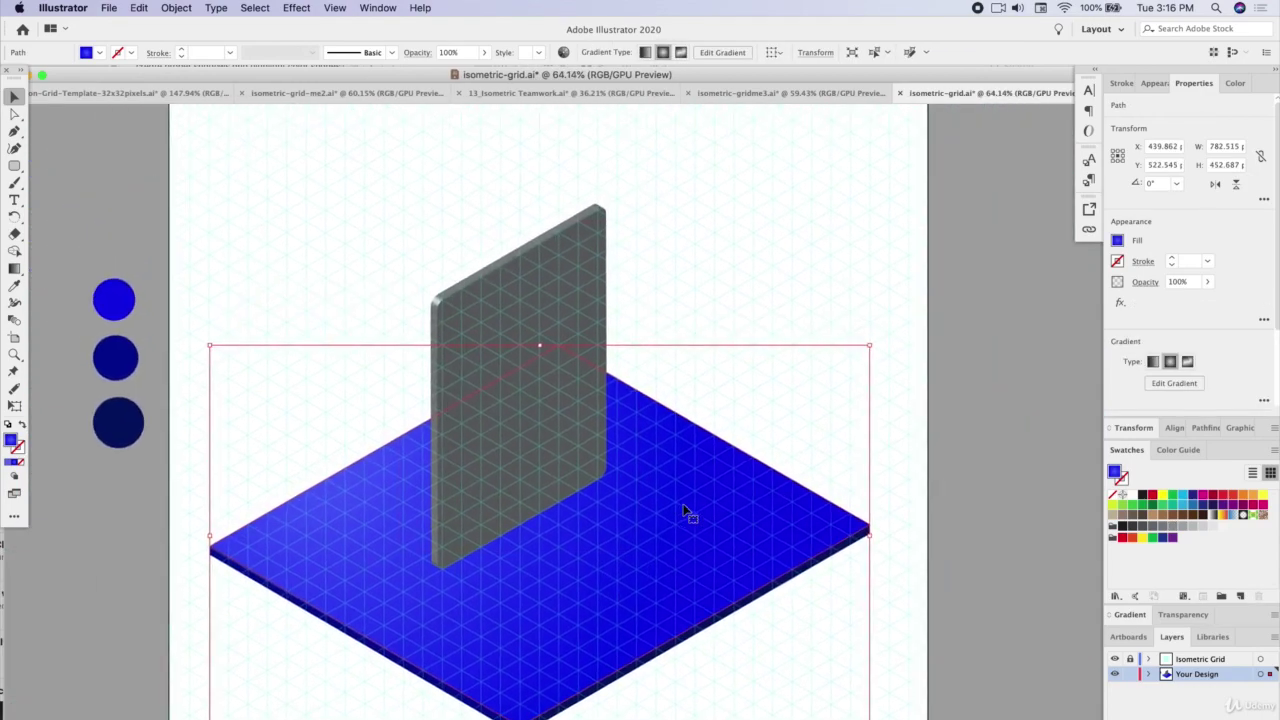